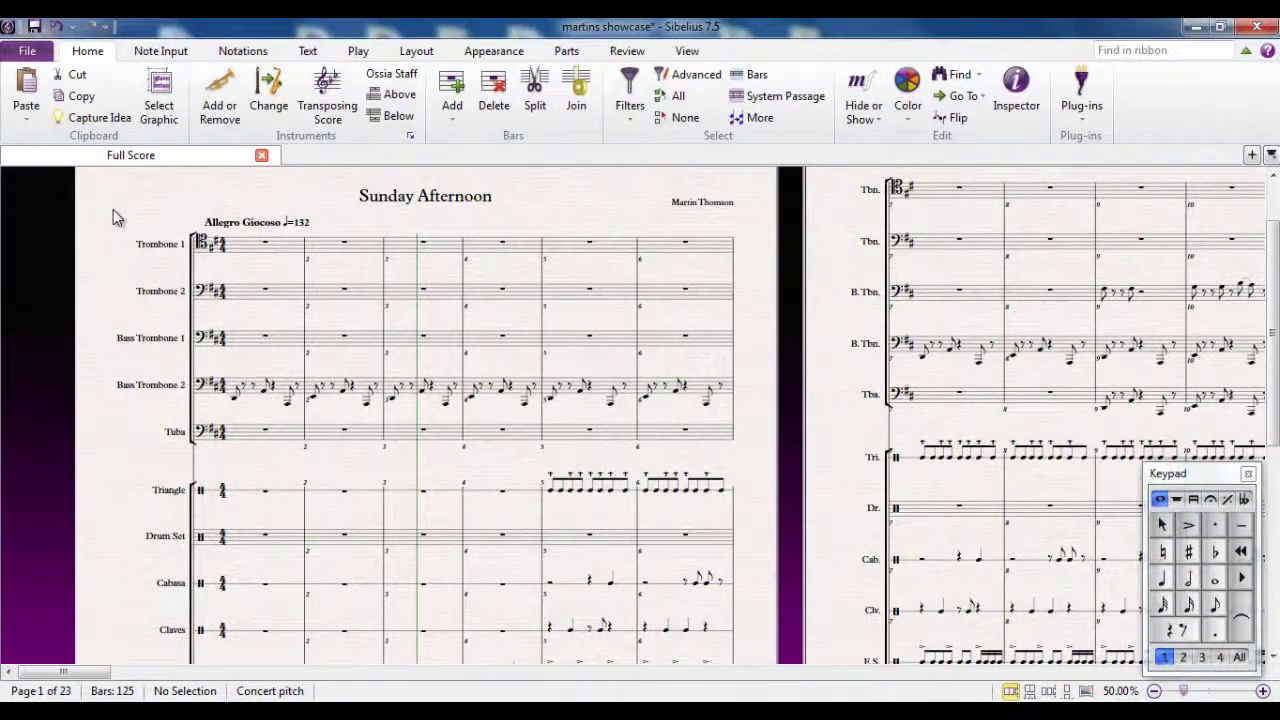
- Open the Trombone 1 part in its own tab from the parts list
mouse_move(125, 462)
mouse_down()
mouse_move(112, 331)
mouse_move(126, 274)
mouse_move(108, 417)
mouse_move(118, 446)
mouse_up()
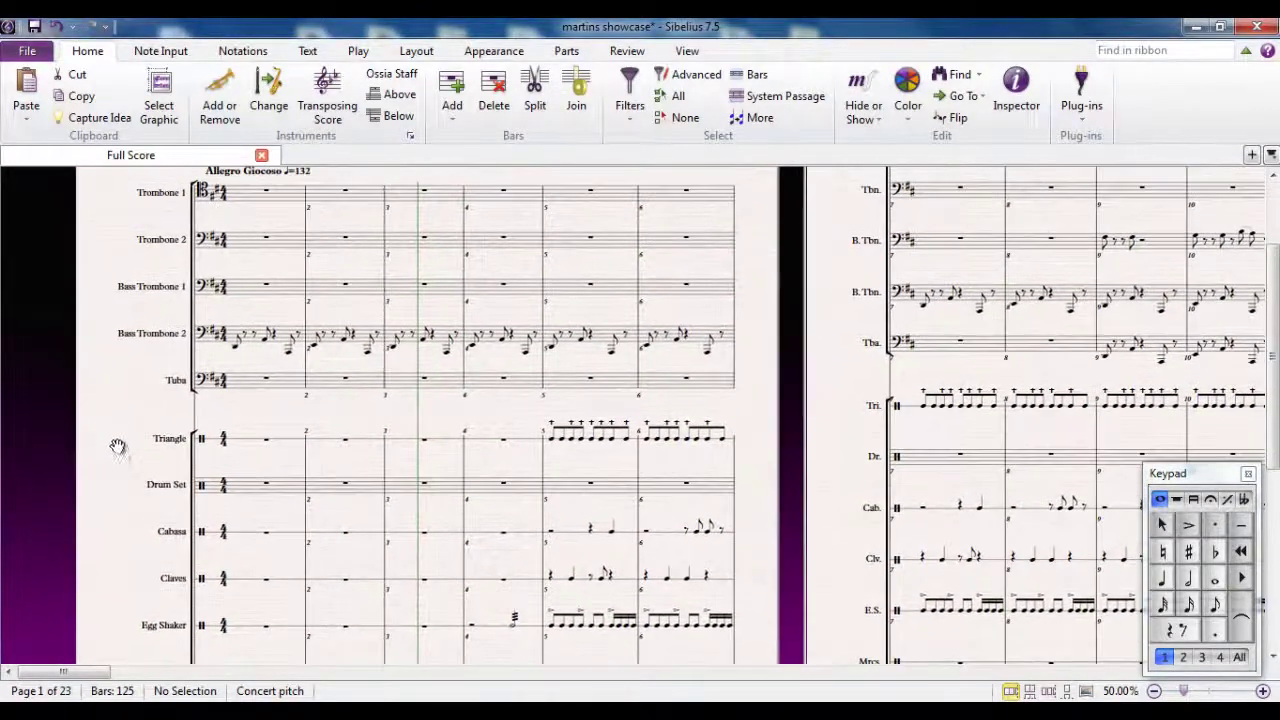
scroll(125, 420, up, 2)
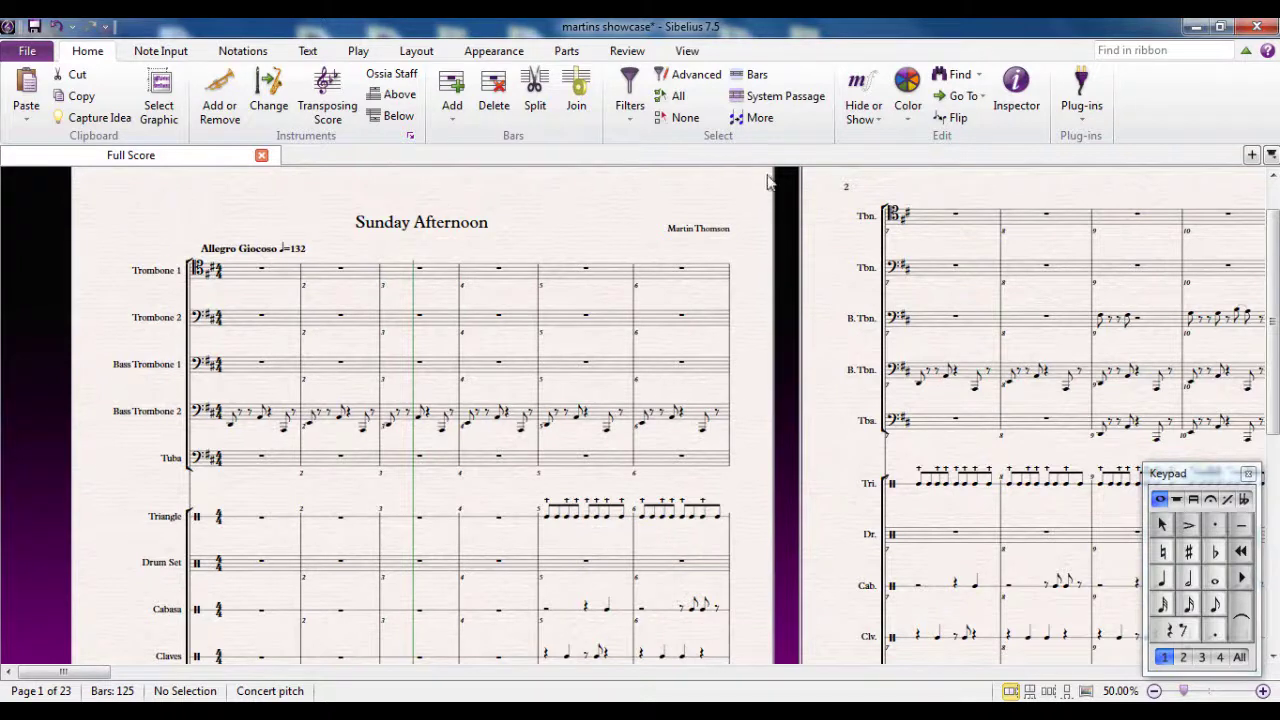
click(1253, 158)
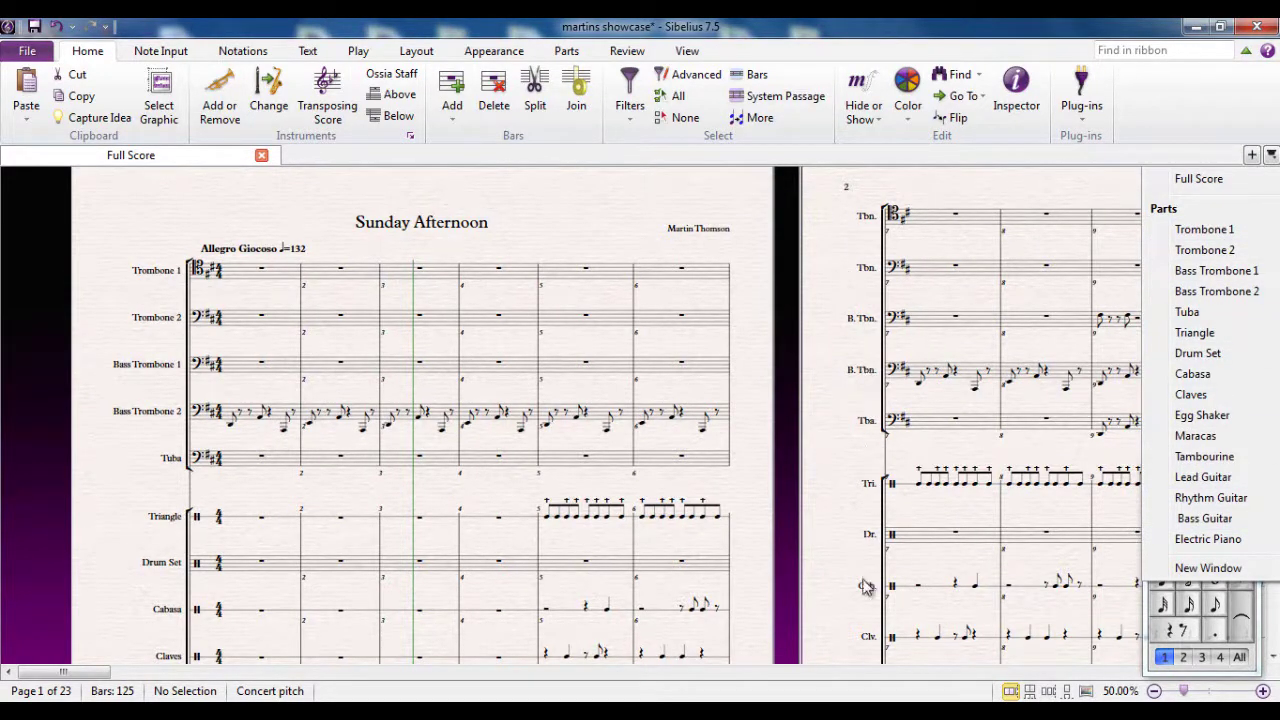
drag(843, 588, 826, 490)
click(1251, 155)
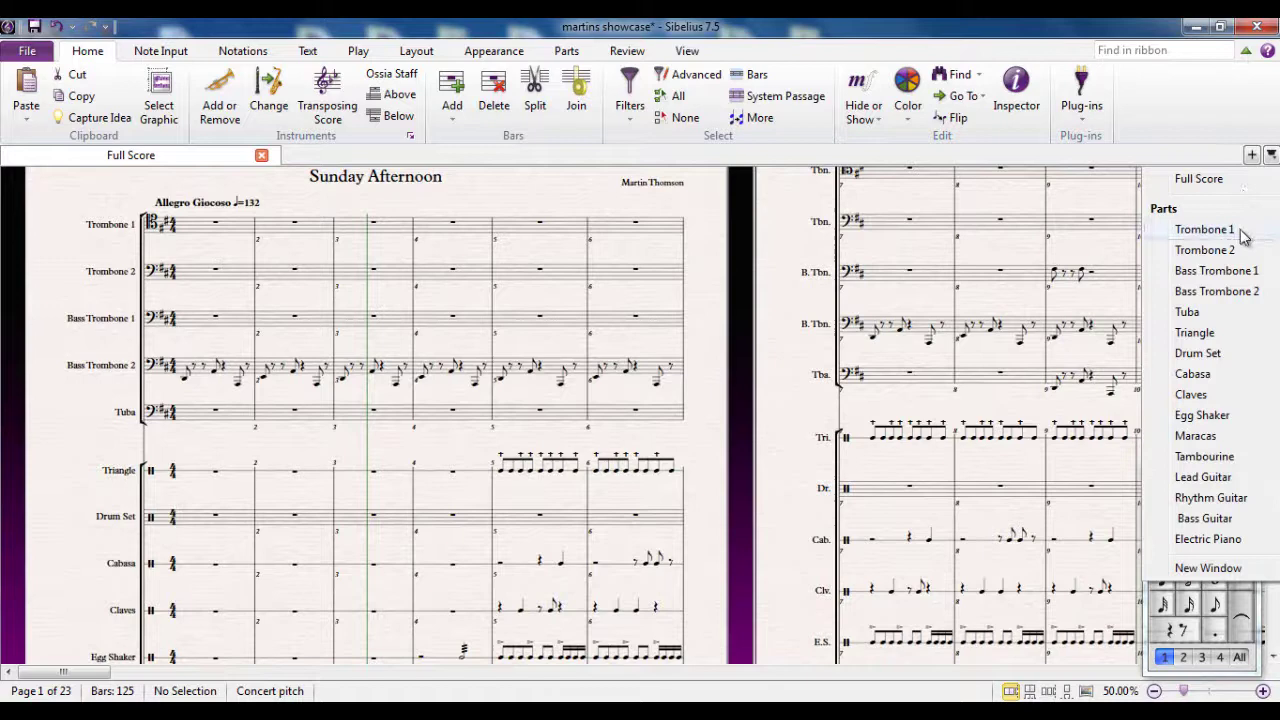
click(1205, 229)
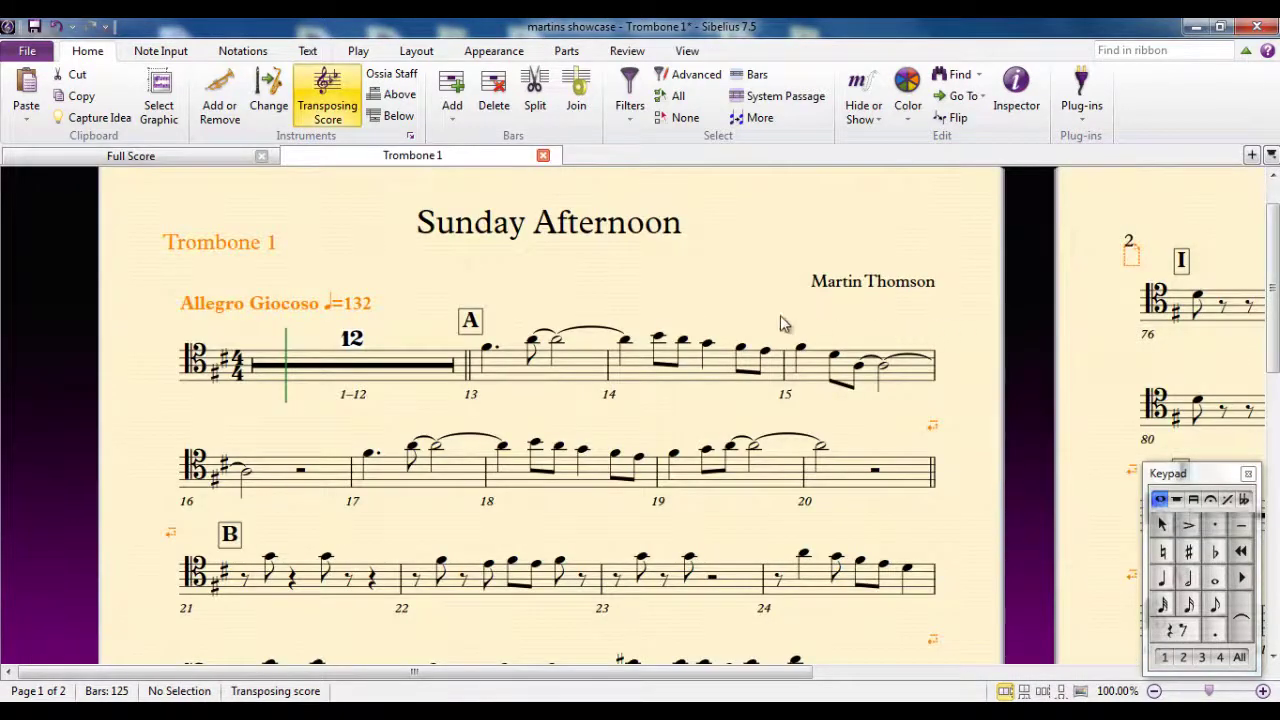
- Toggle between the Trombone 1 part and the full score with W
drag(743, 291, 860, 294)
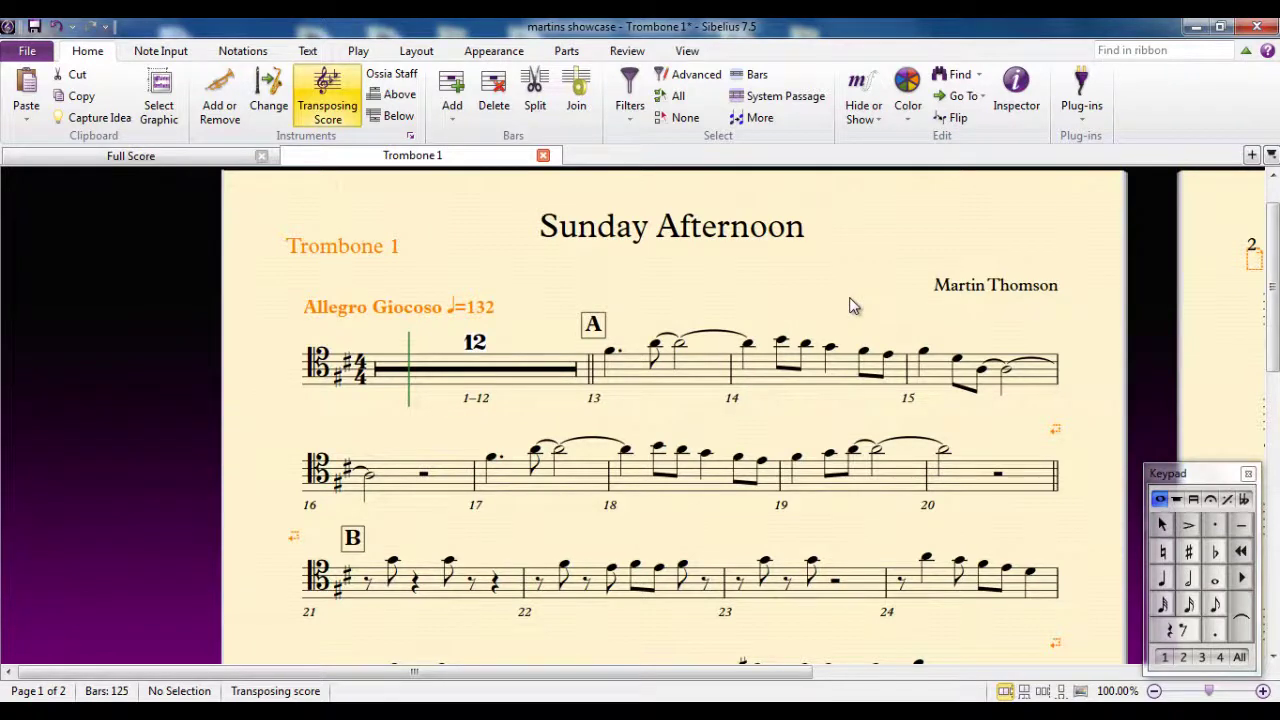
key(w)
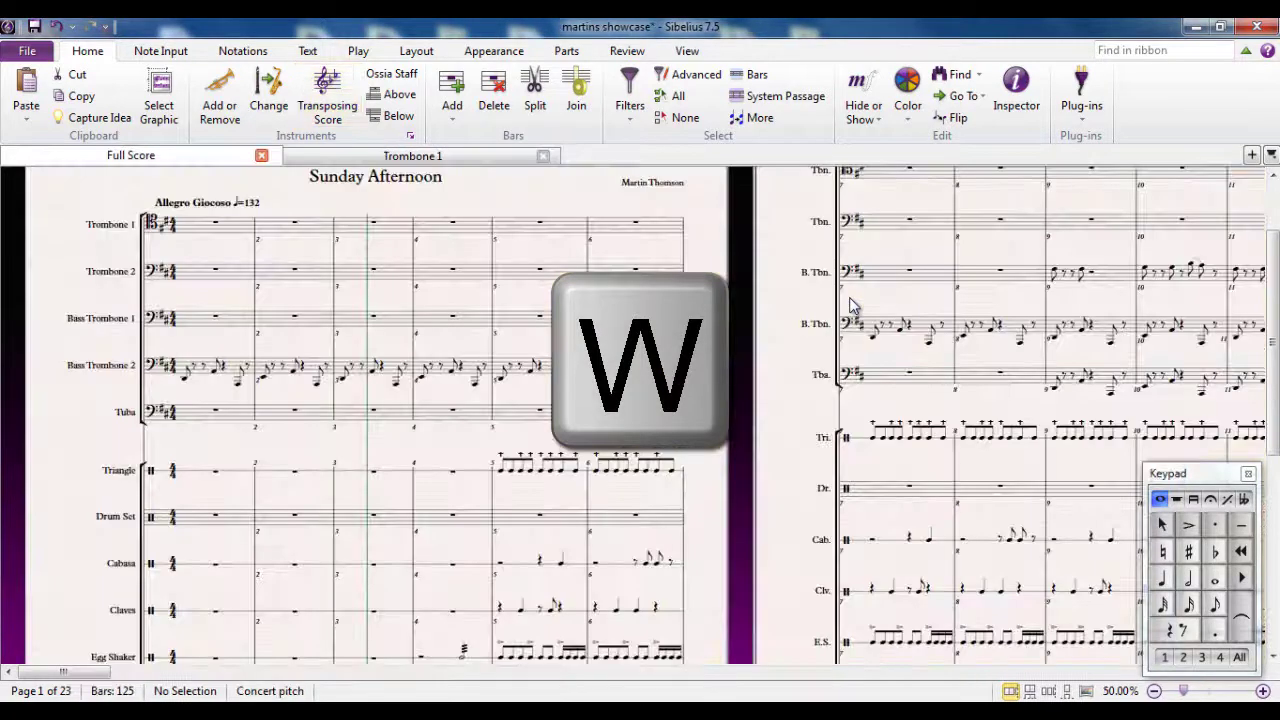
key(w)
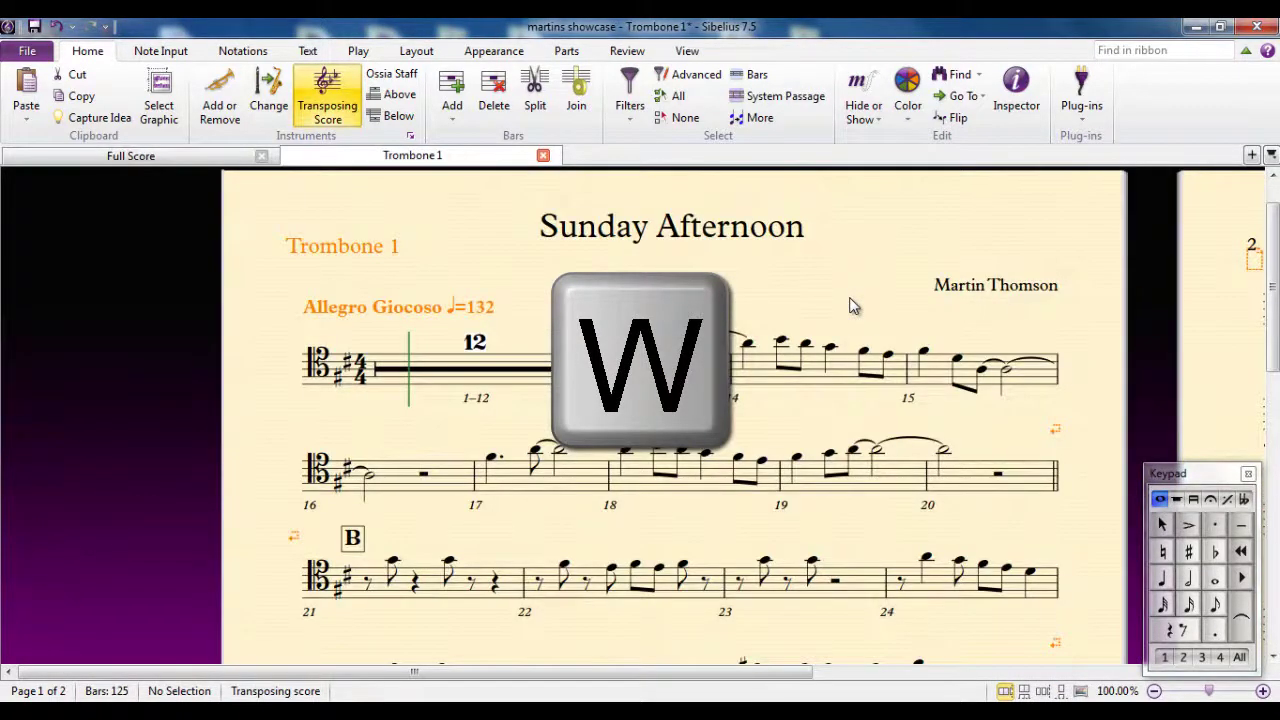
key(w)
key(w)
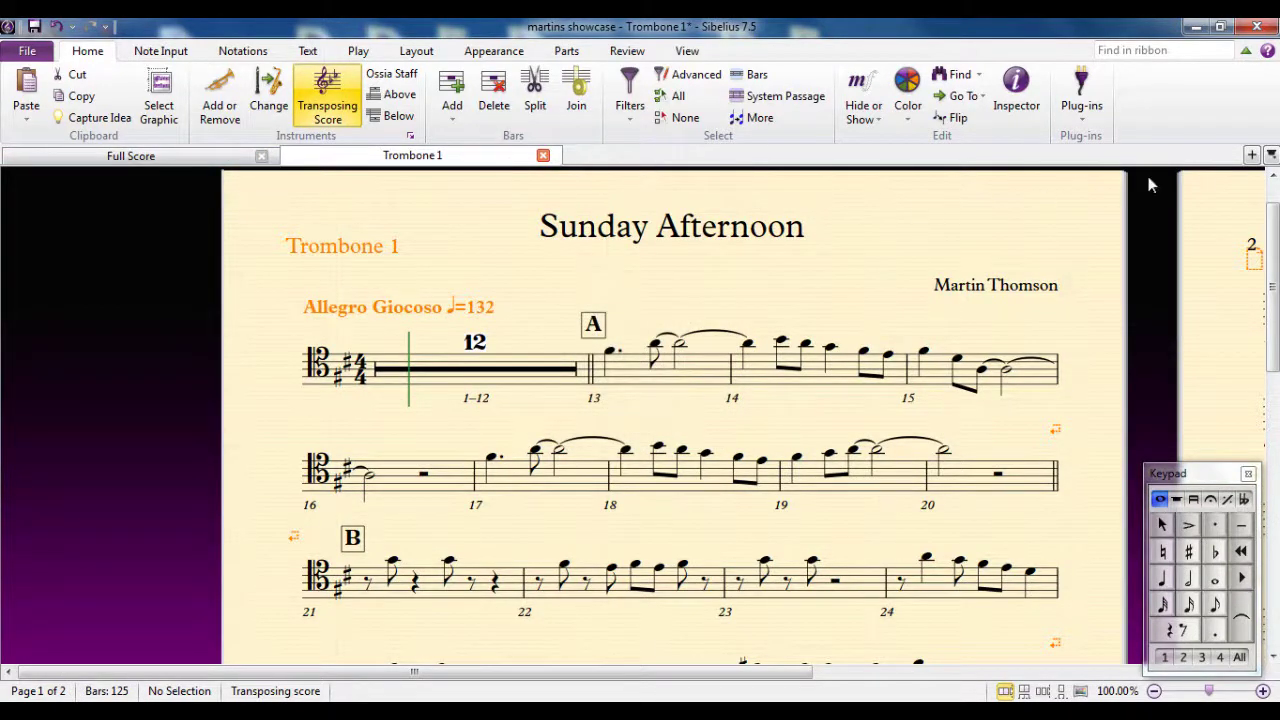
- Open Trombone 2, Tuba and Cabasa part tabs, then toggle Cabasa to the score and back
click(1271, 155)
click(1224, 250)
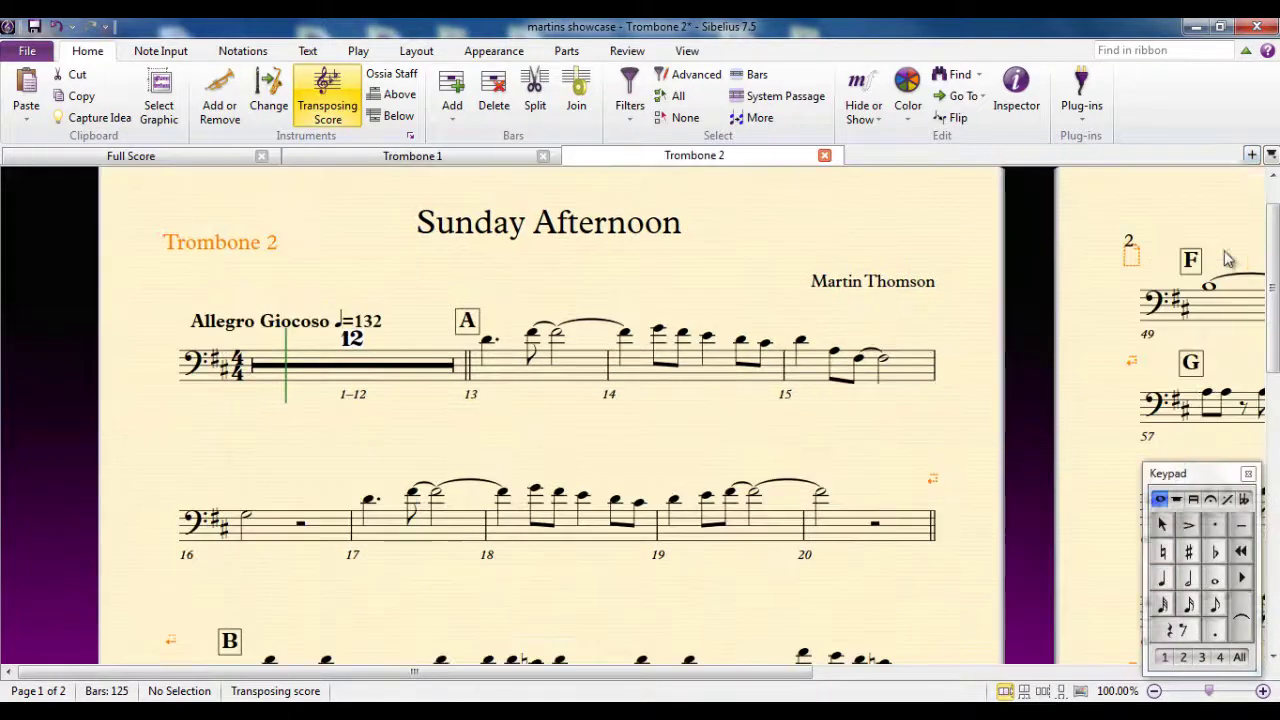
click(1271, 155)
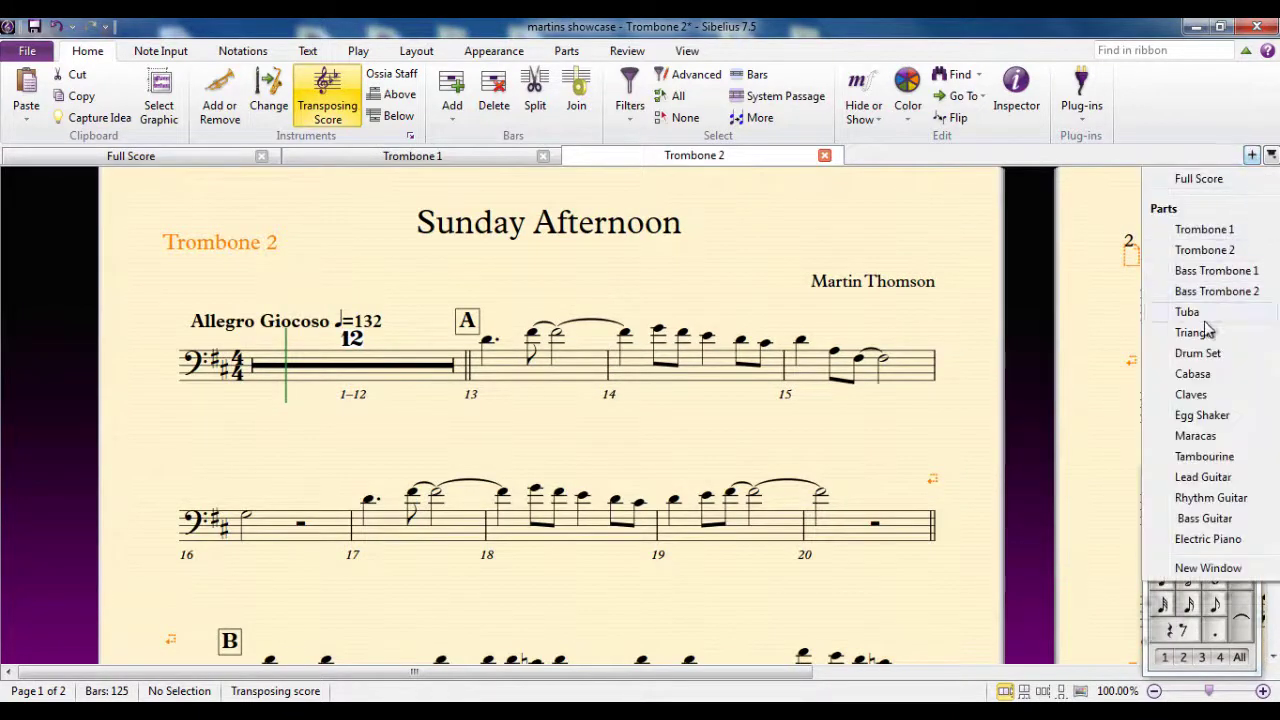
click(1205, 315)
click(1253, 157)
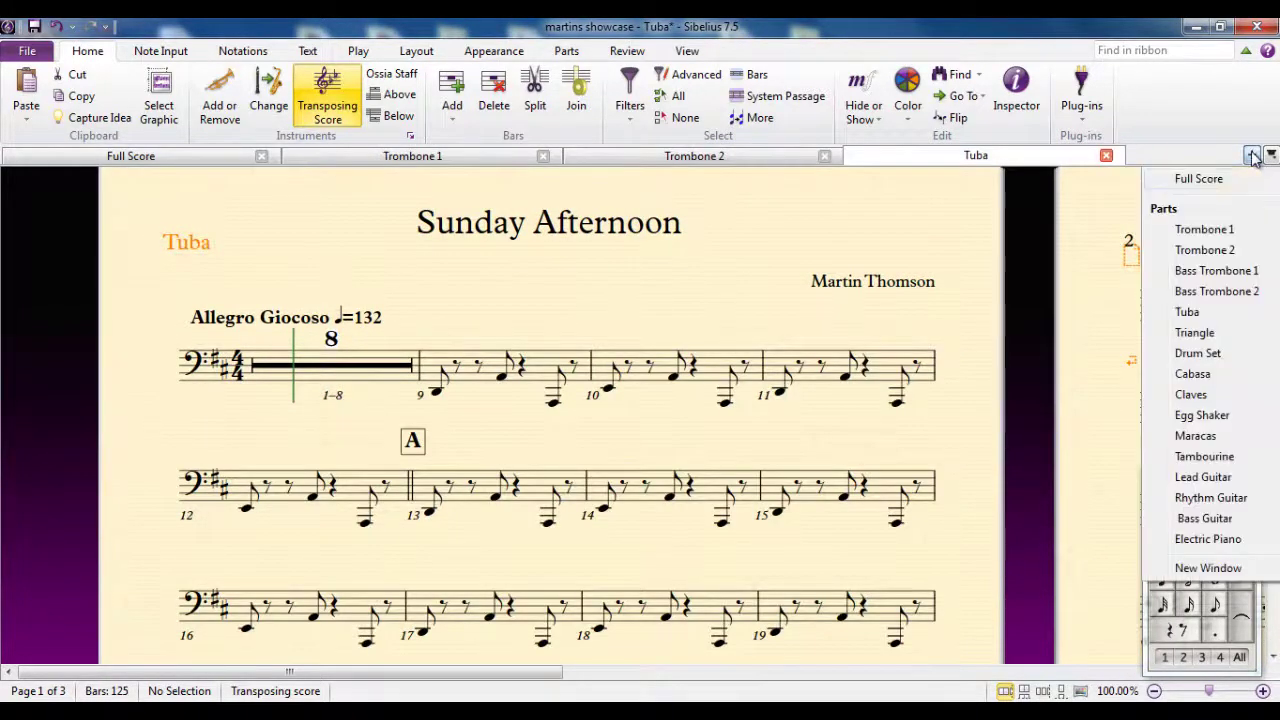
click(1193, 374)
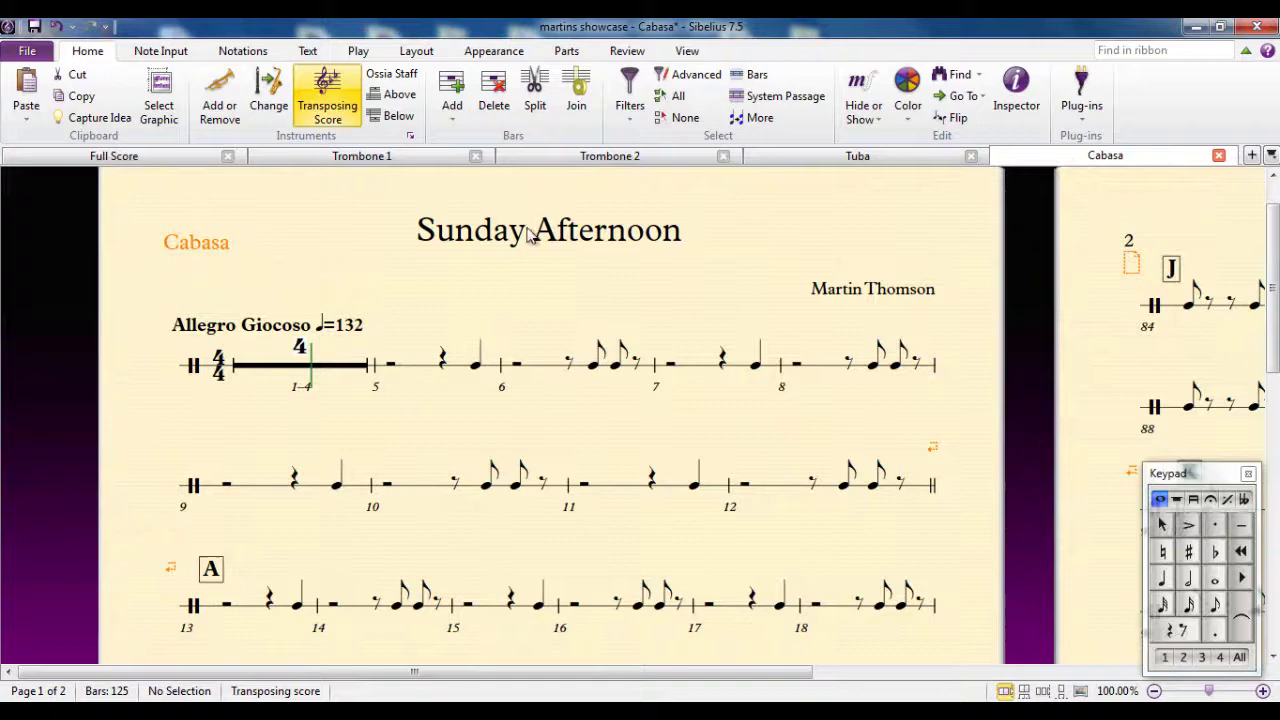
key(w)
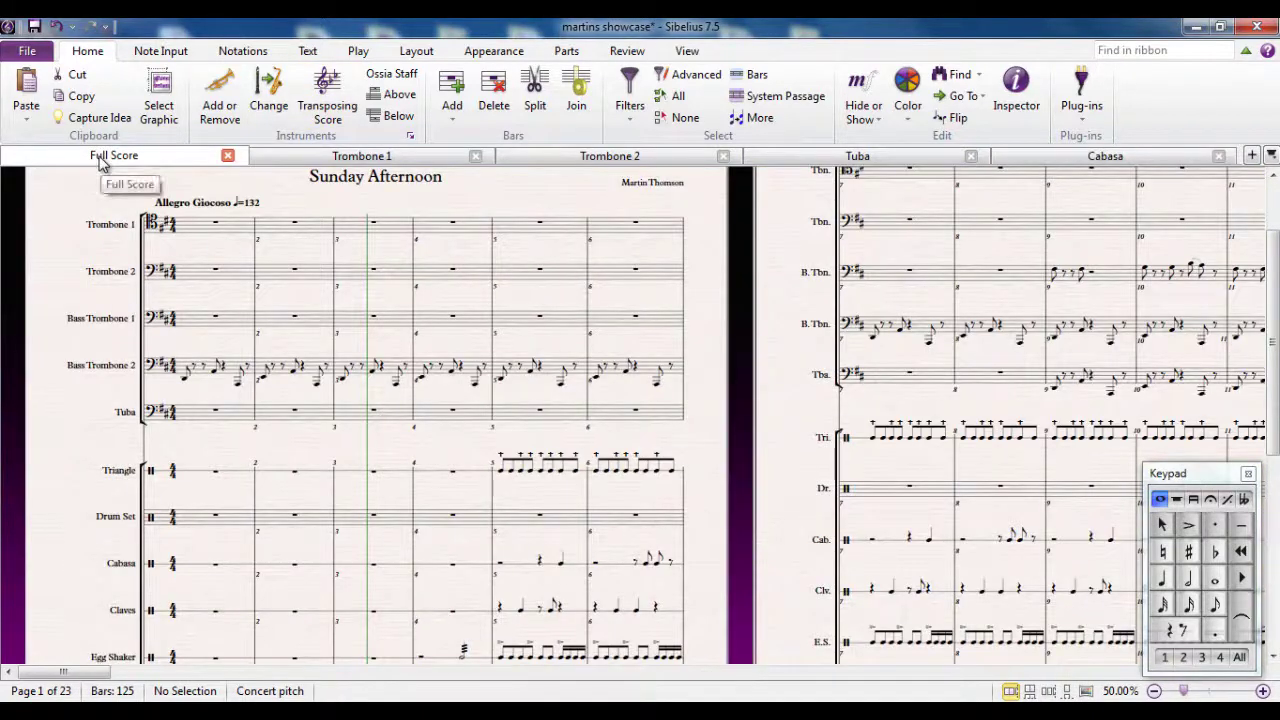
key(w)
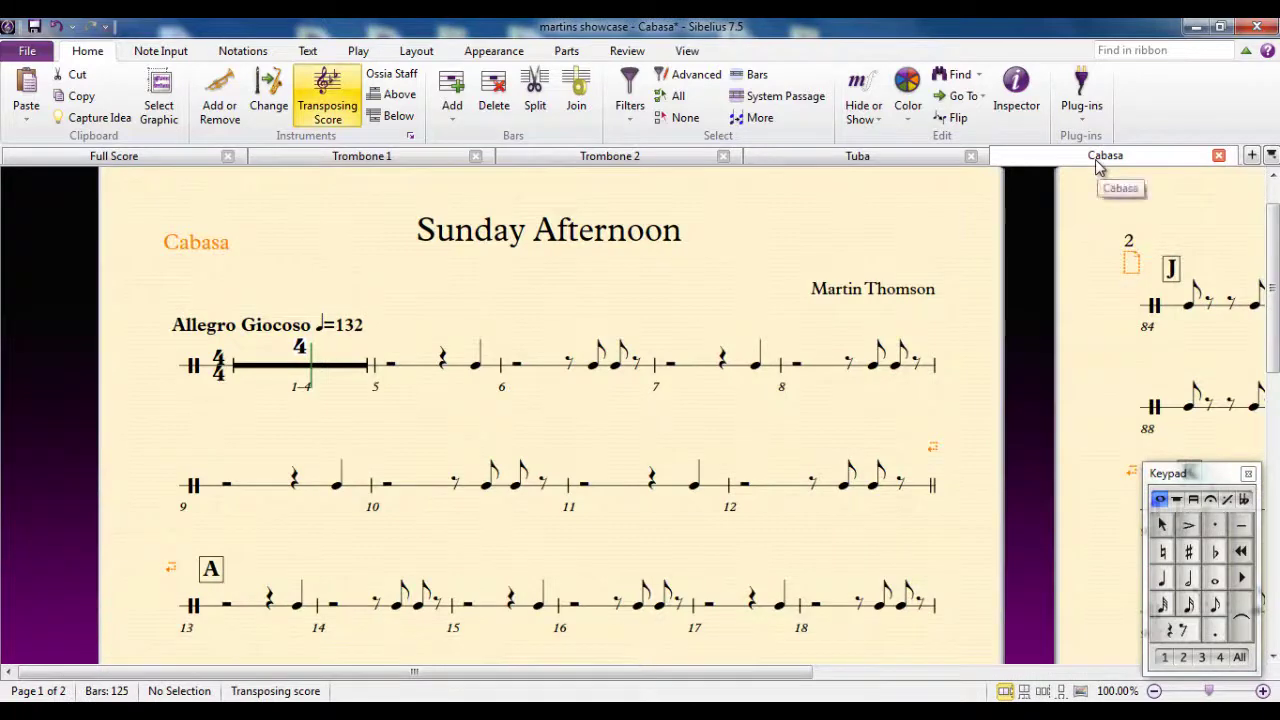
- View the Trombone 1 part zoomed out, then look at the full score
click(357, 162)
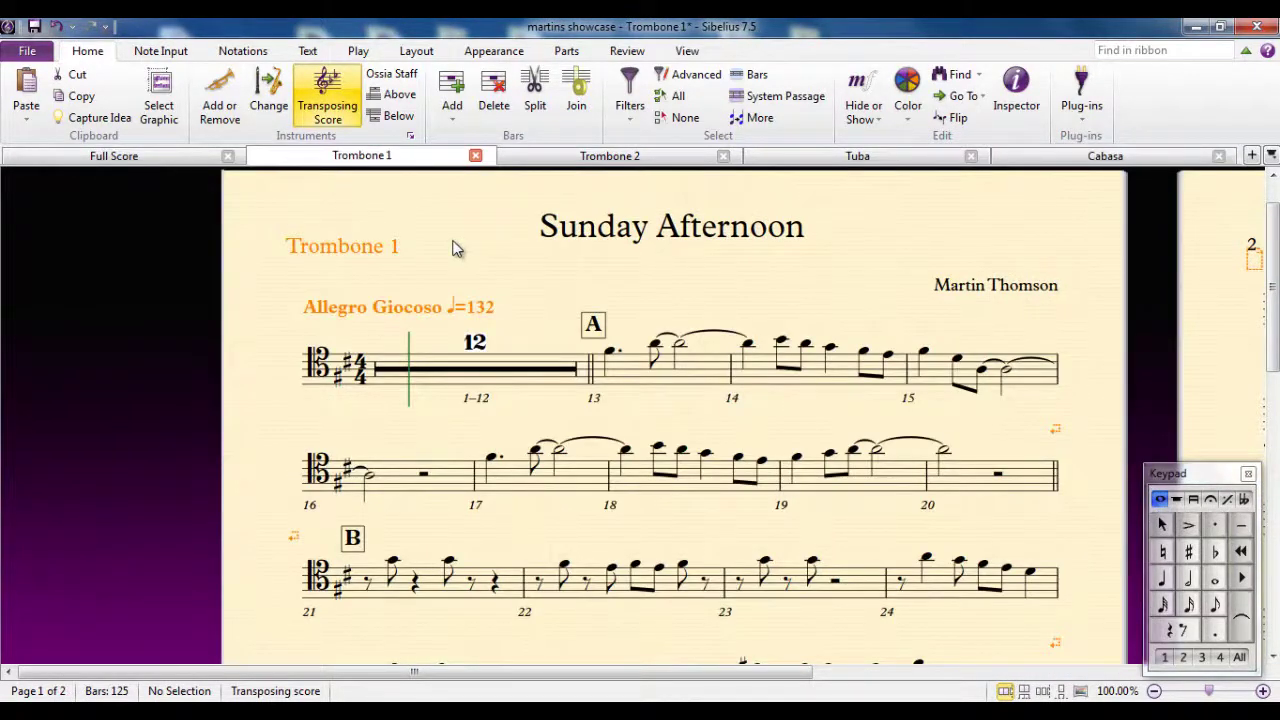
key(ctrl+minus)
drag(537, 304, 446, 219)
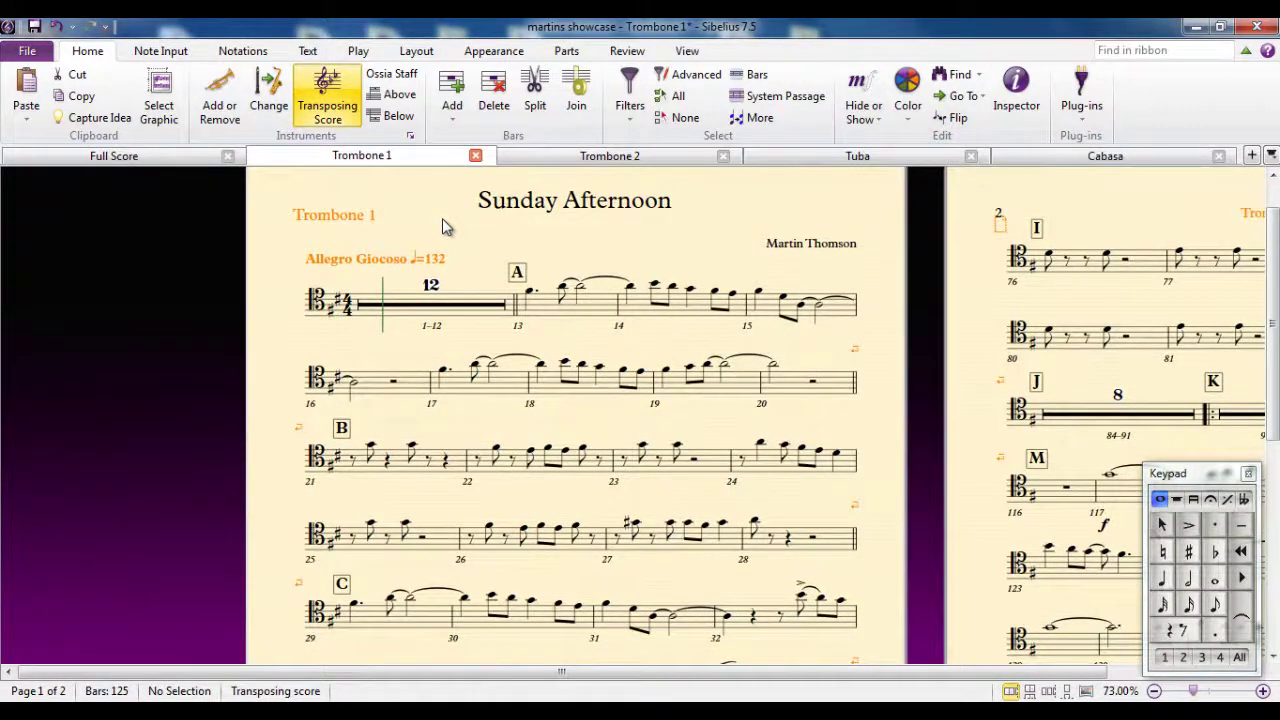
click(115, 157)
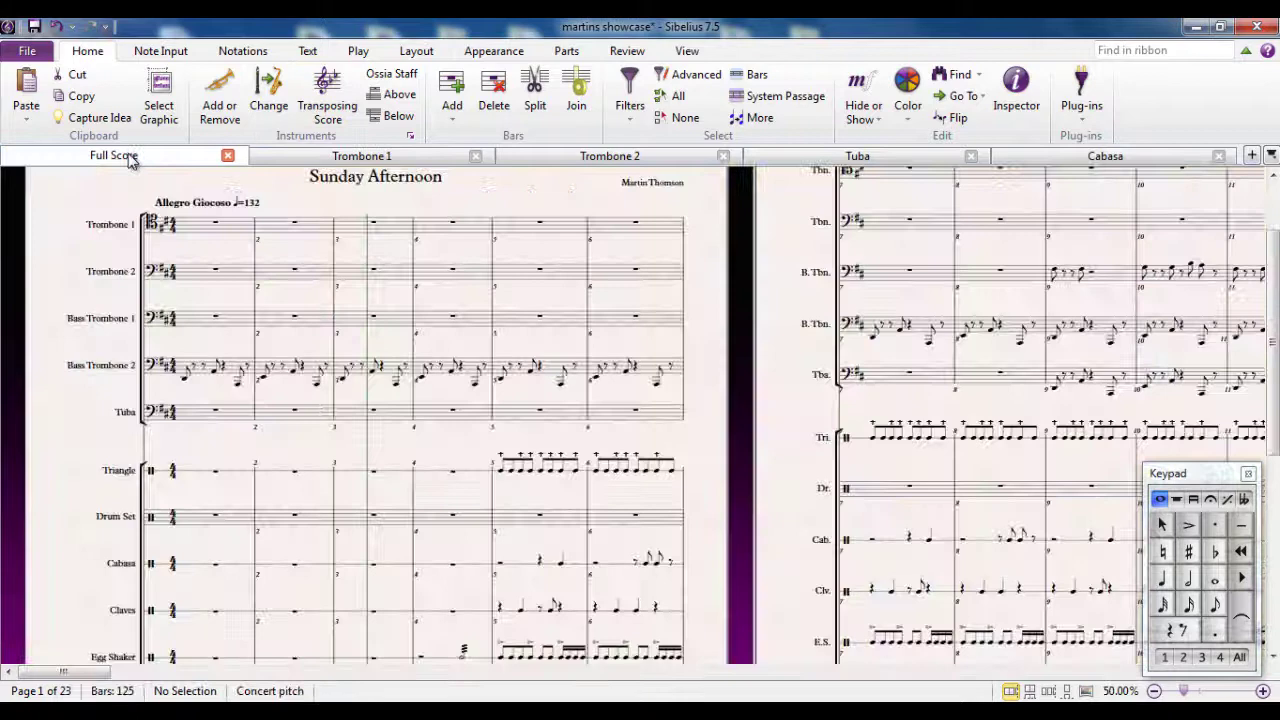
drag(61, 209, 105, 197)
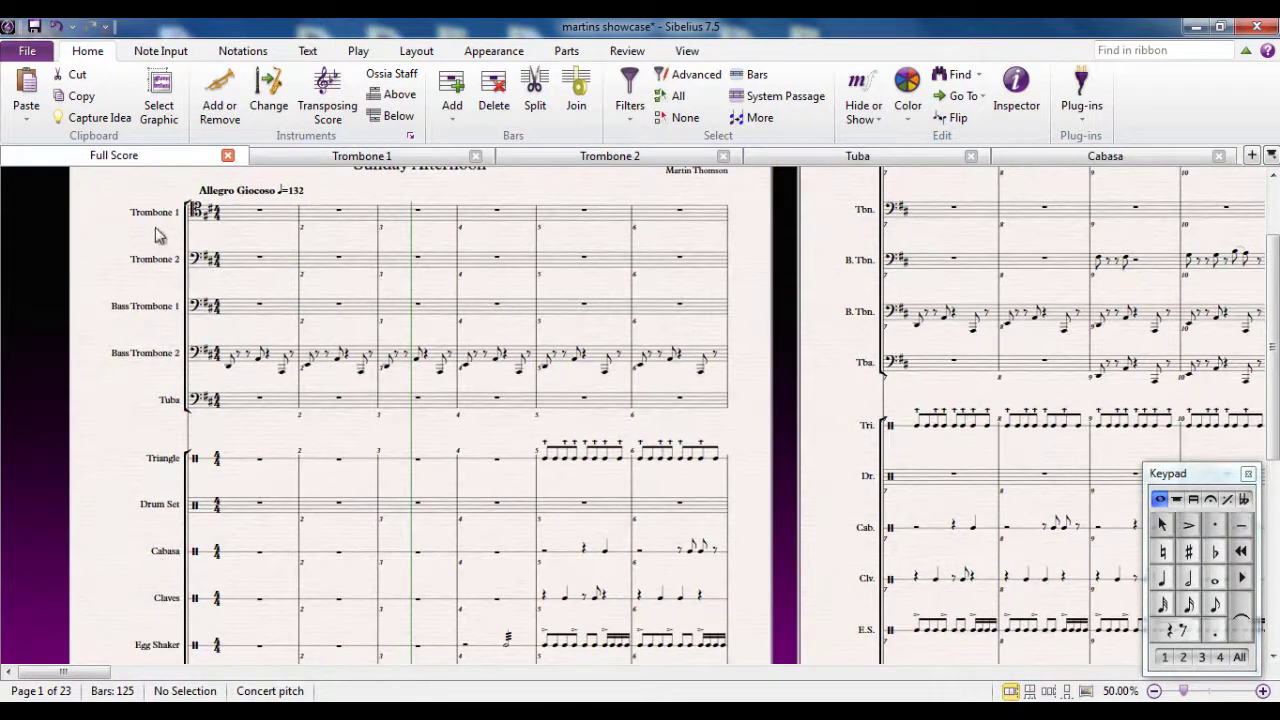
scroll(145, 340, up, 1)
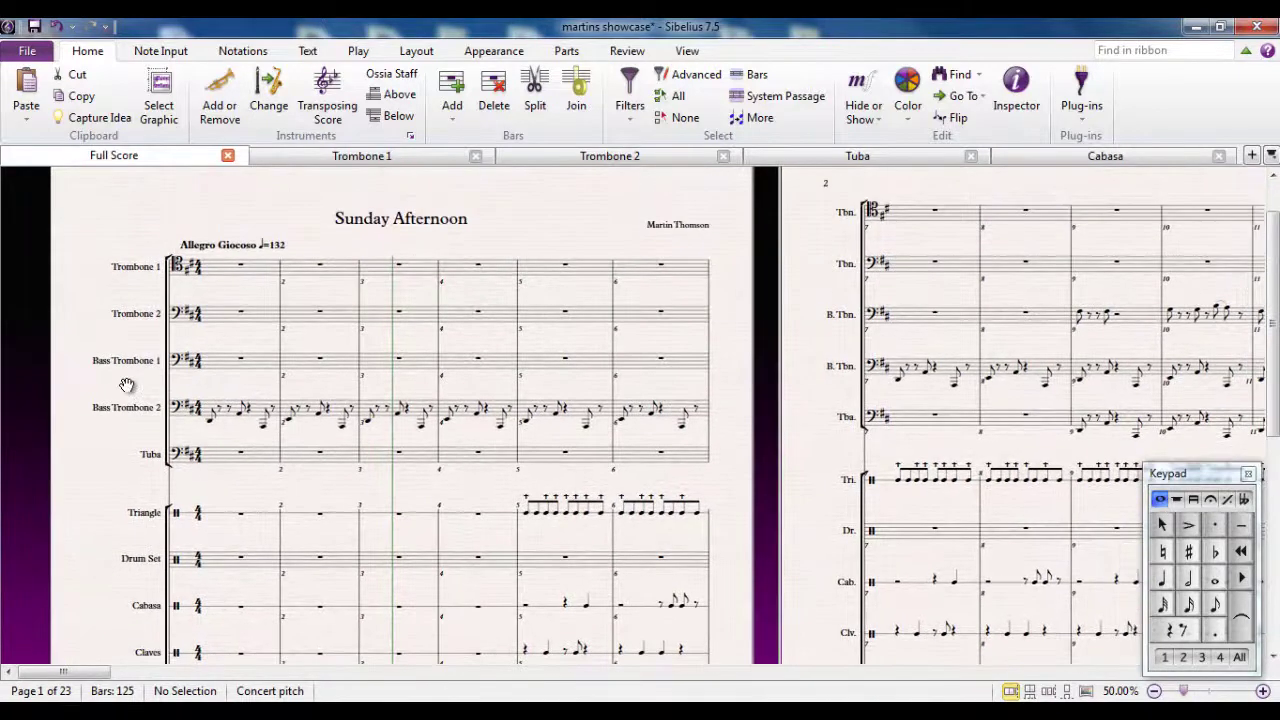
- Switch between the Trombone 1 part and the full score, ending on Trombone 1
click(361, 160)
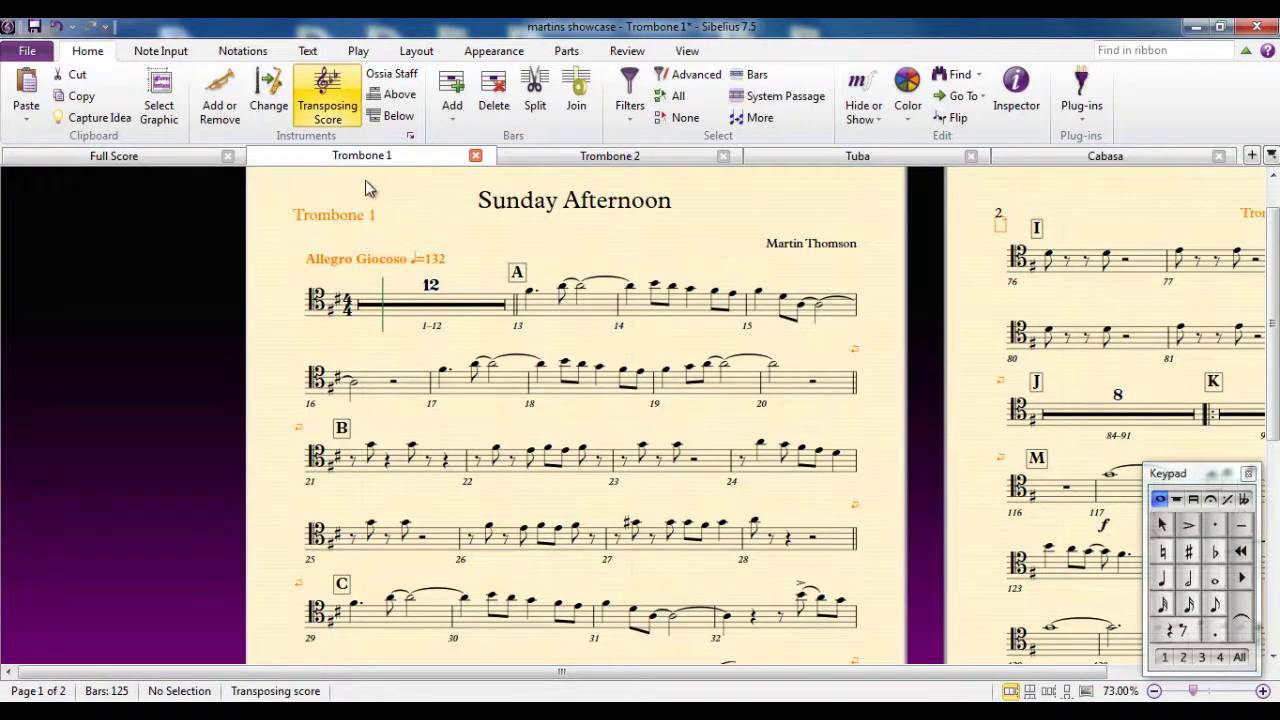
drag(414, 236, 381, 213)
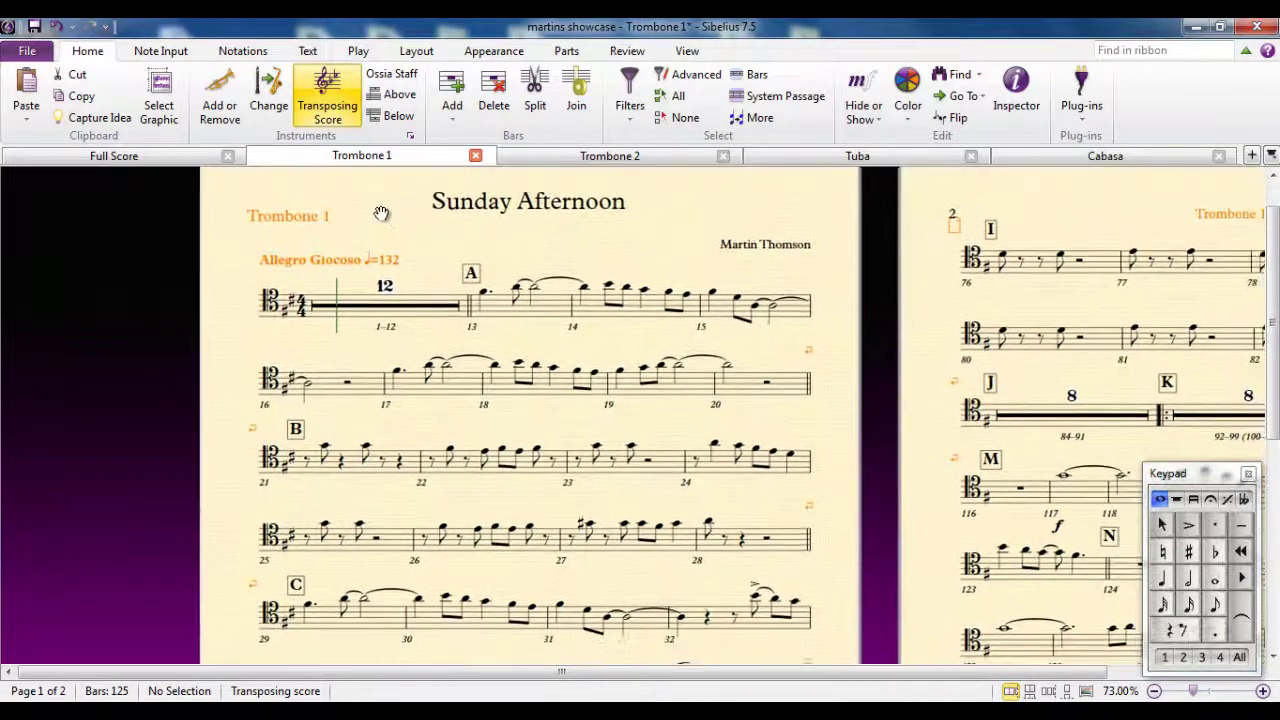
click(183, 160)
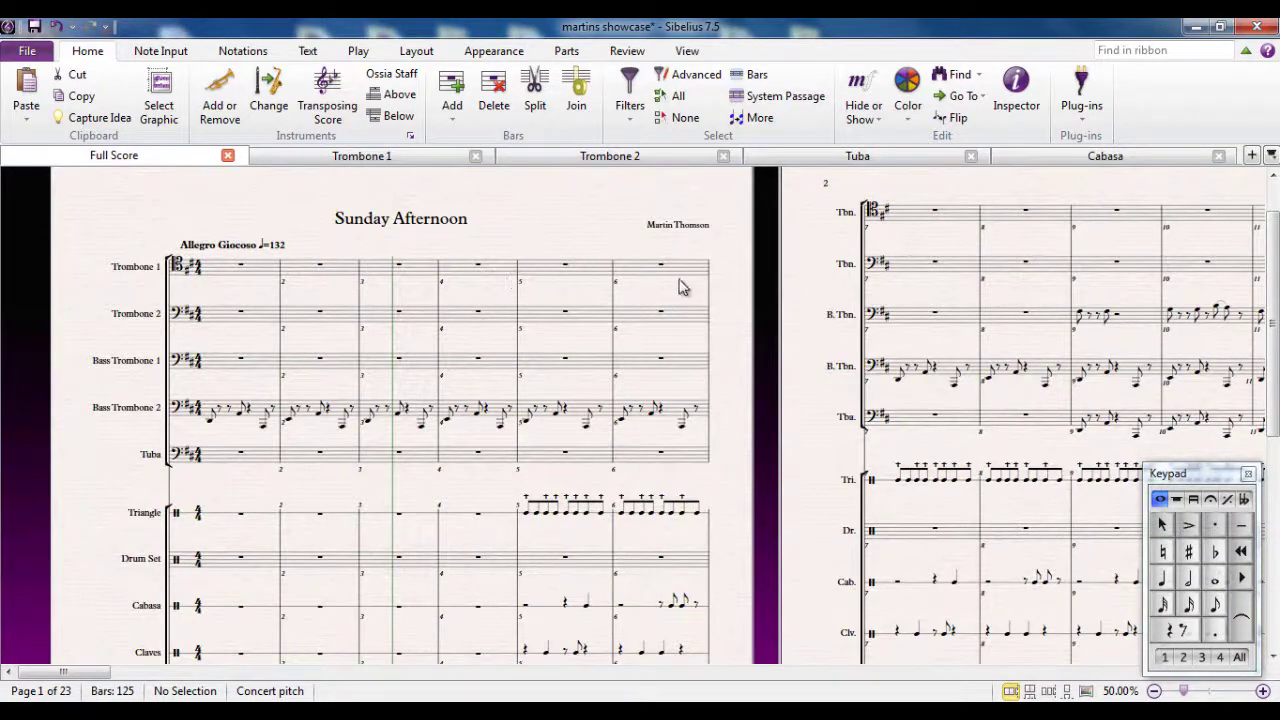
click(390, 160)
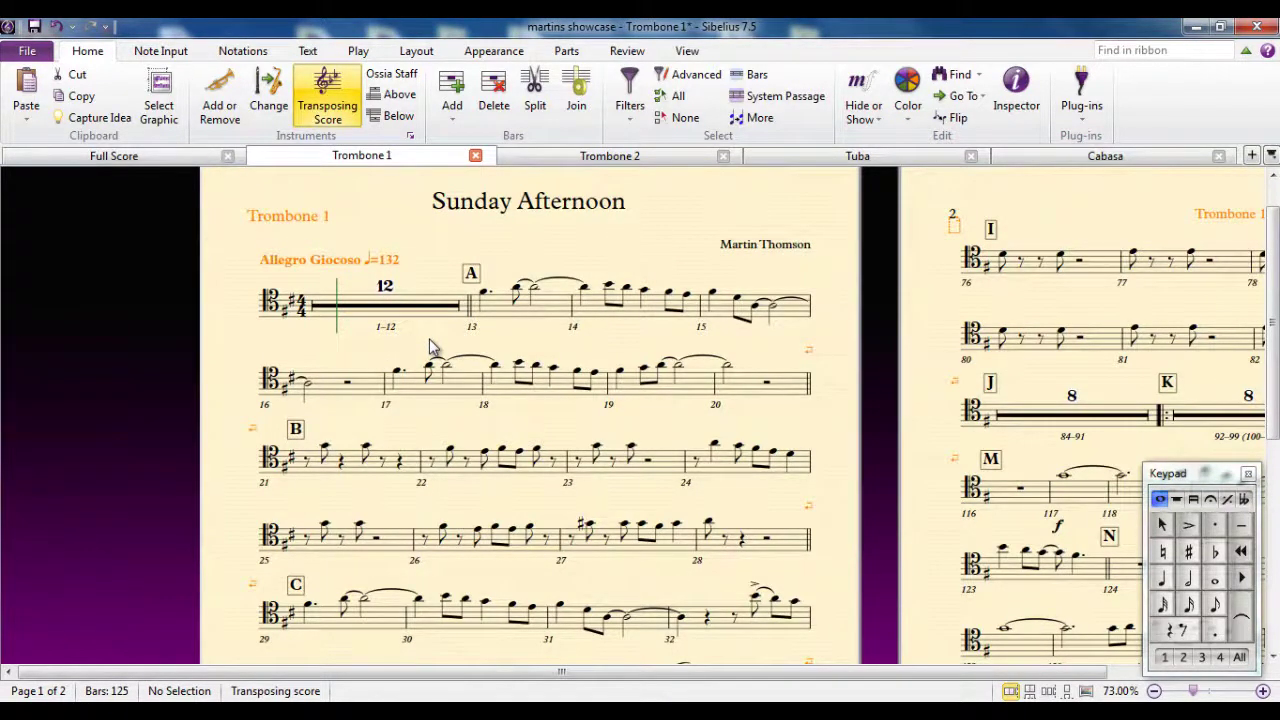
click(180, 163)
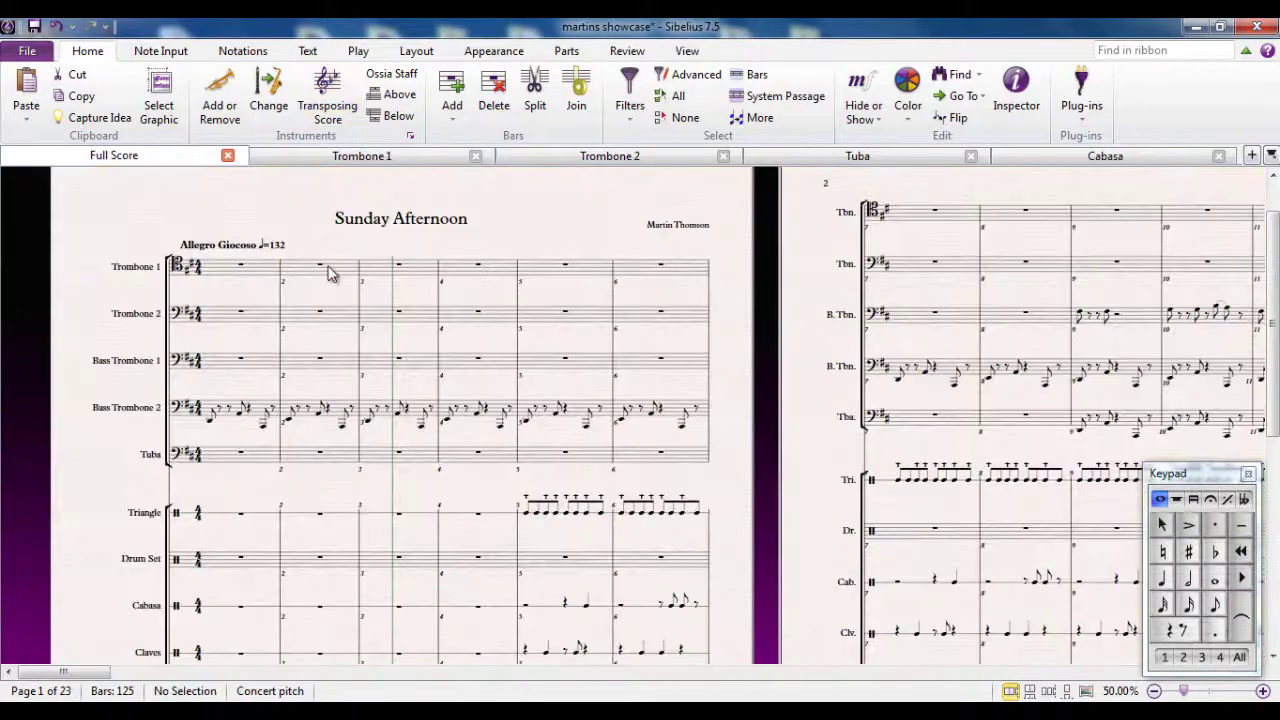
scroll(516, 320, down, 8)
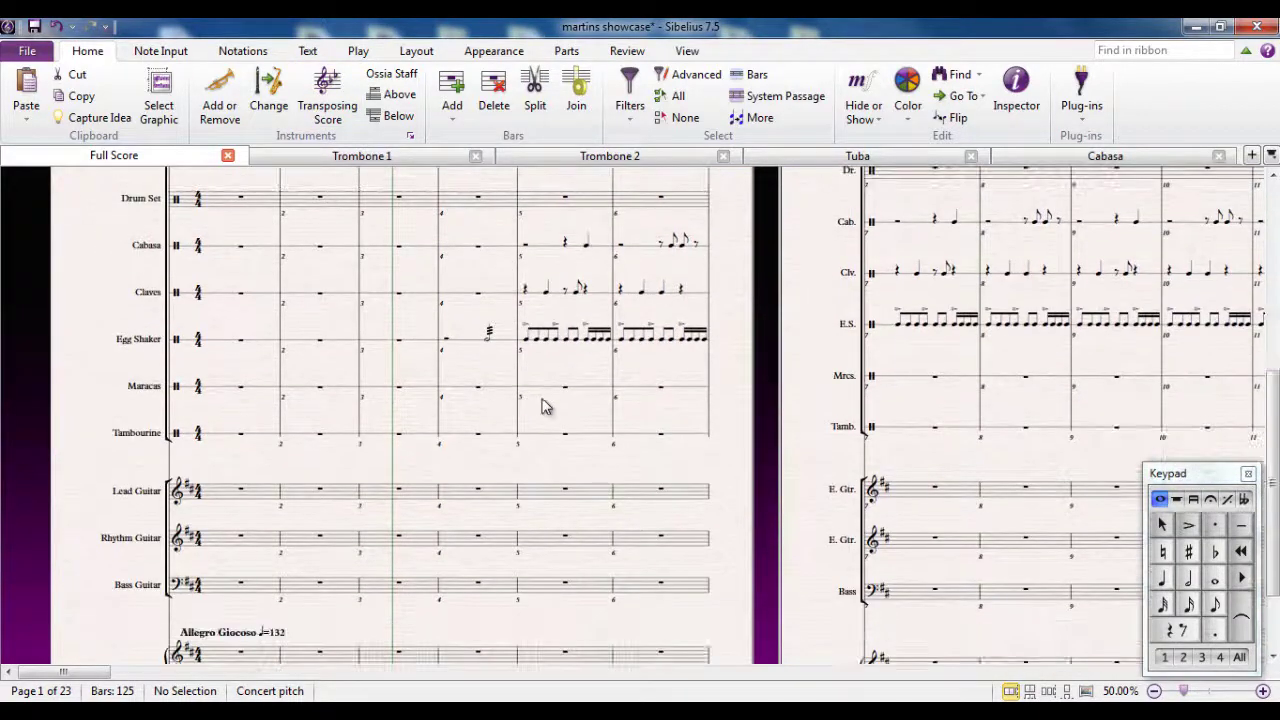
scroll(543, 406, down, 3)
drag(738, 423, 597, 425)
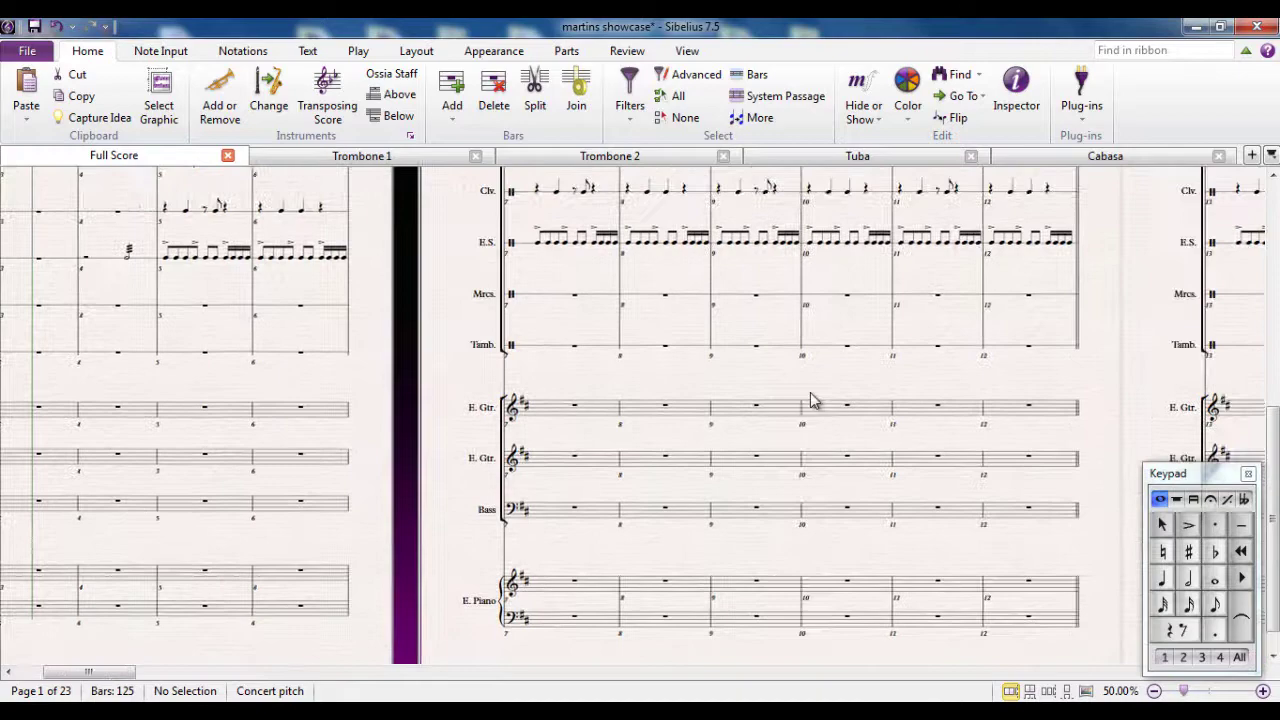
drag(1064, 371, 590, 422)
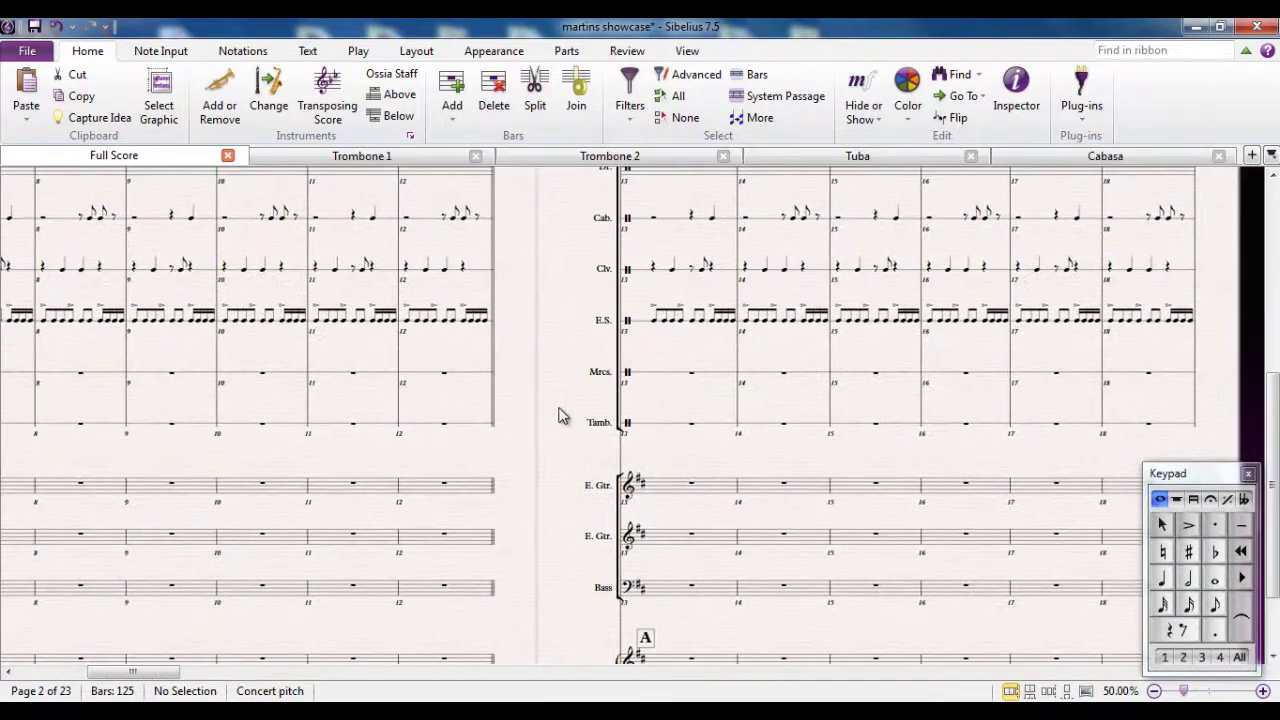
drag(571, 374, 357, 574)
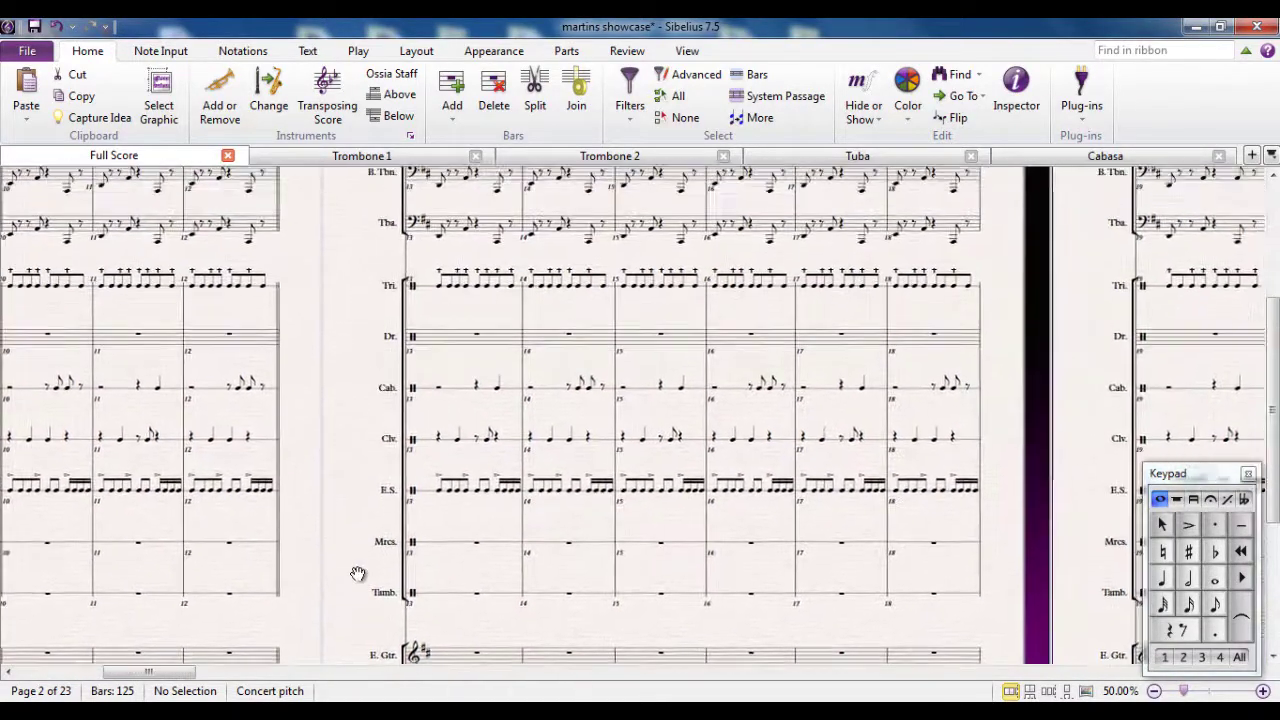
drag(363, 314, 514, 357)
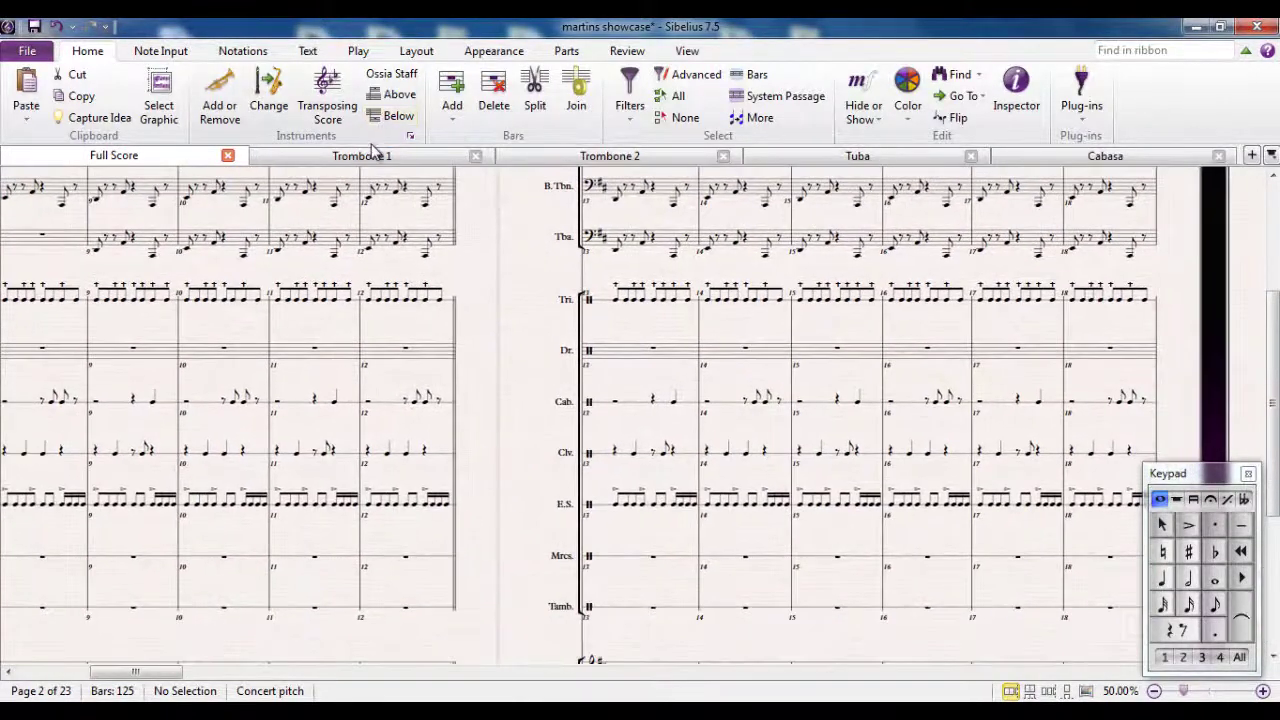
click(369, 160)
scroll(646, 480, down, 5)
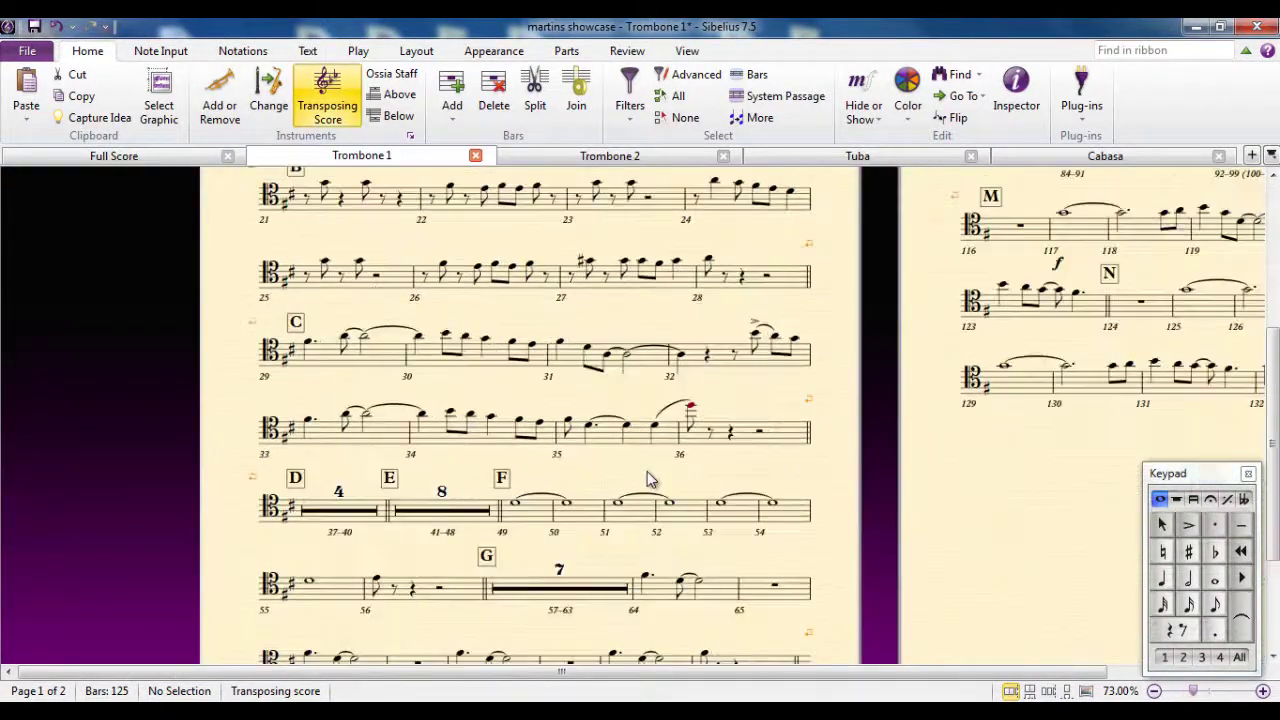
scroll(646, 480, down, 1)
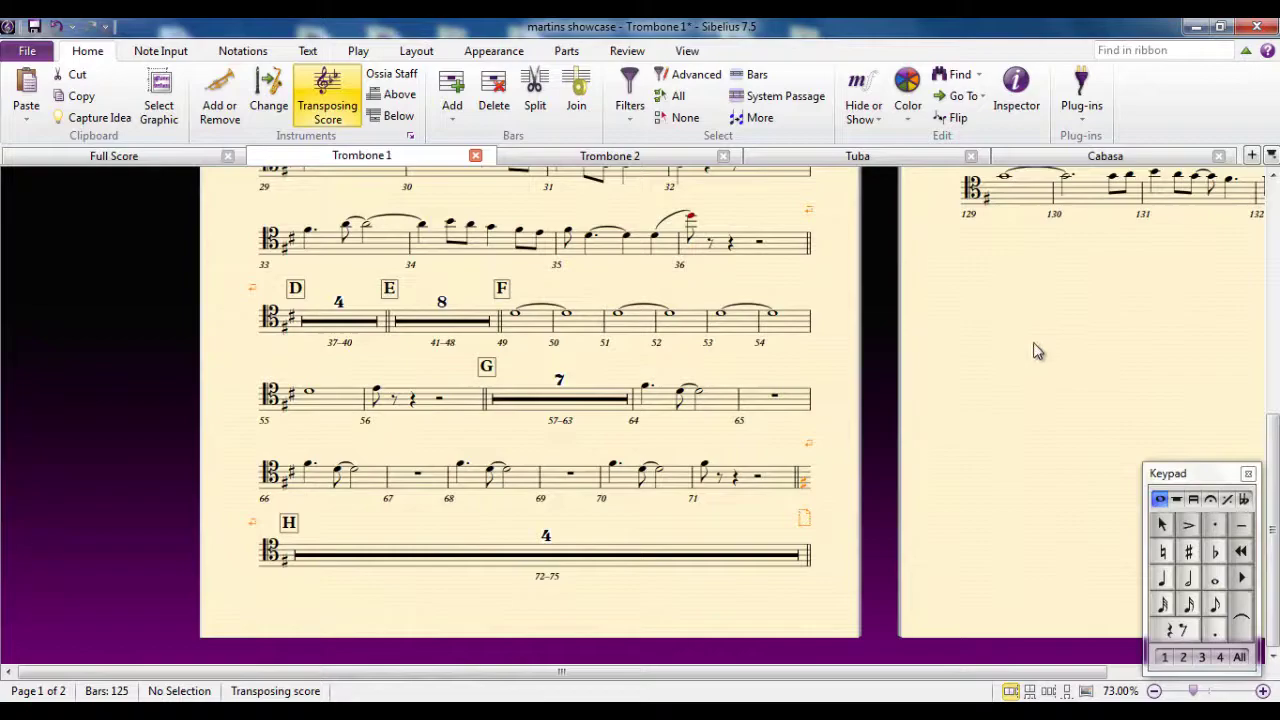
drag(1031, 321, 820, 486)
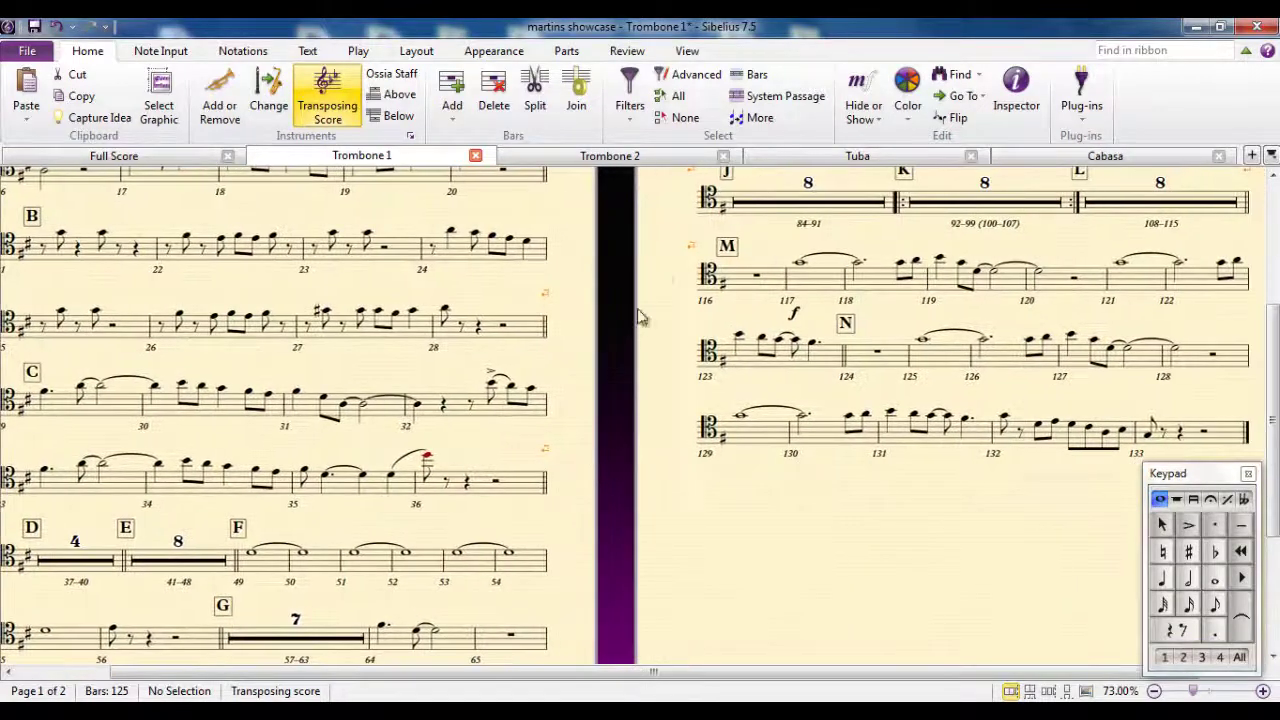
drag(657, 286, 575, 393)
scroll(580, 371, up, 3)
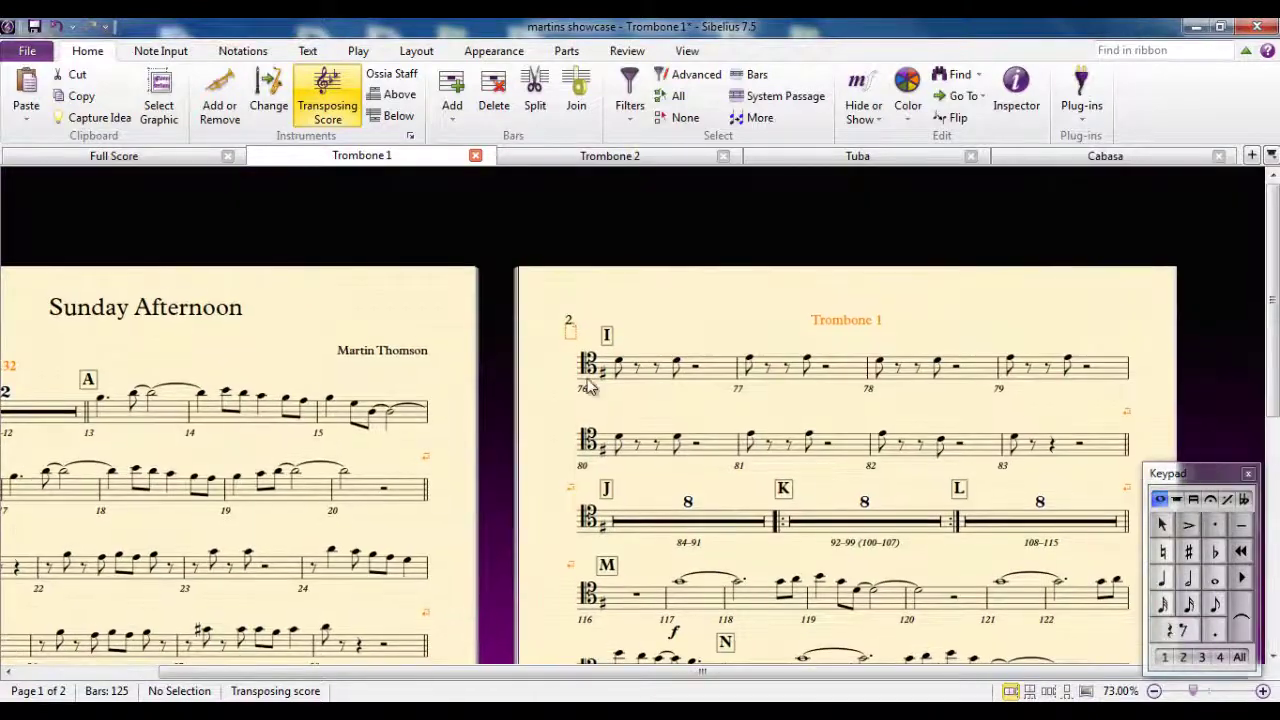
scroll(568, 430, down, 3)
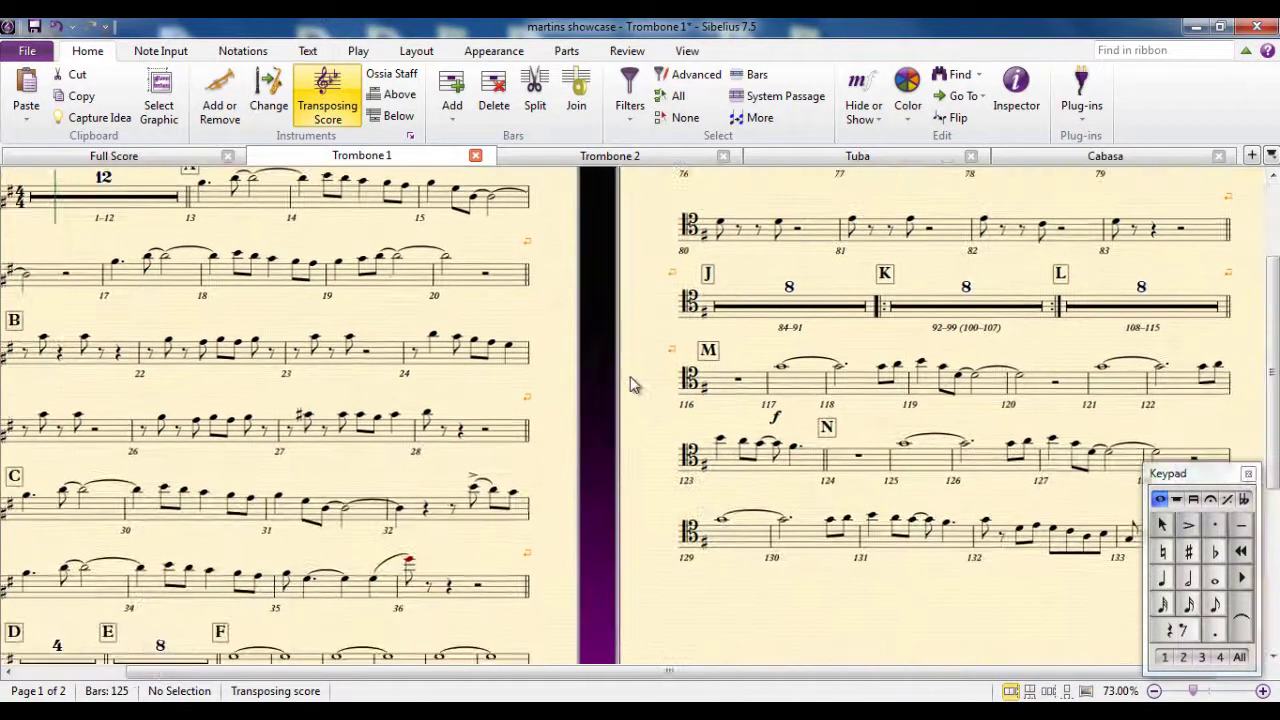
scroll(650, 588, down, 3)
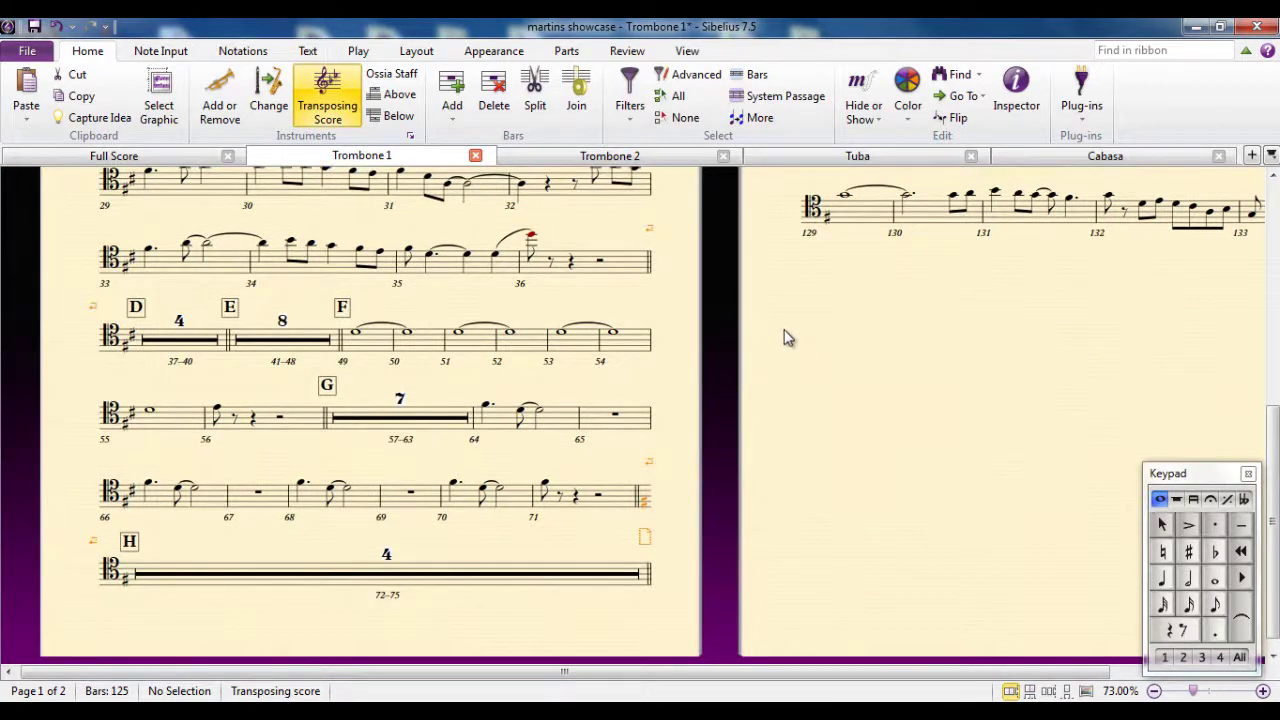
scroll(780, 350, up, 5)
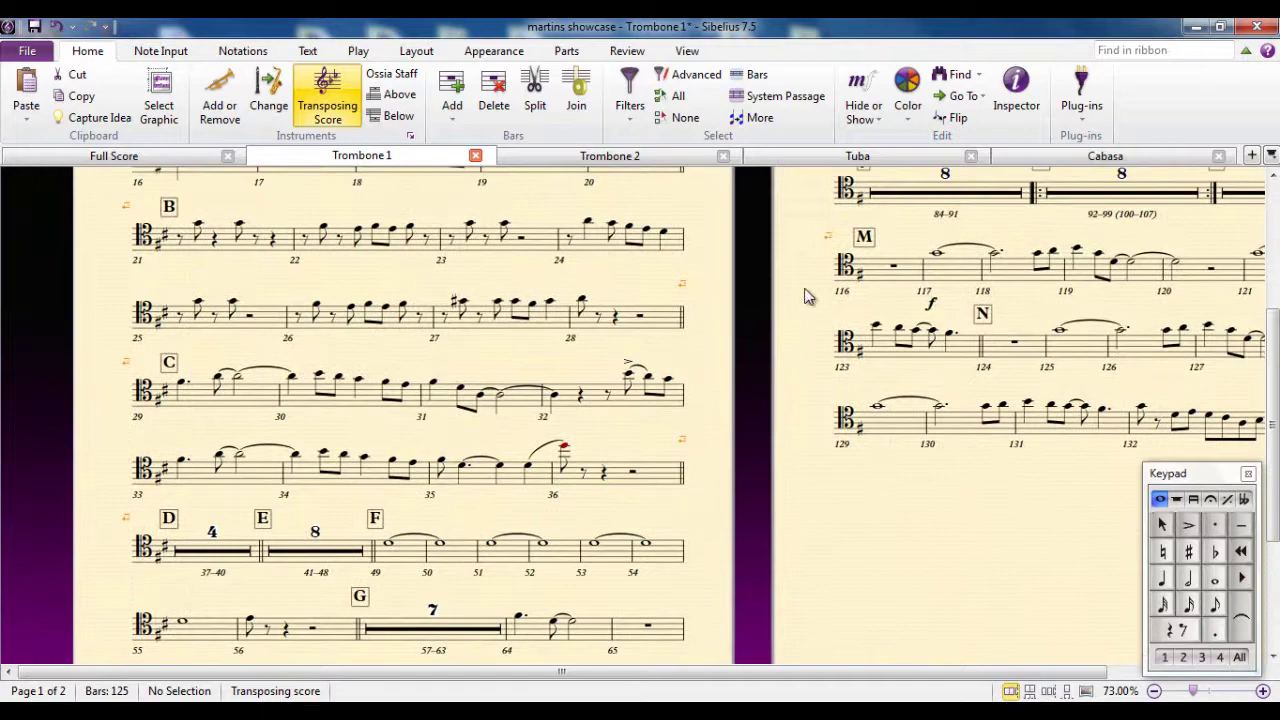
drag(792, 321, 794, 297)
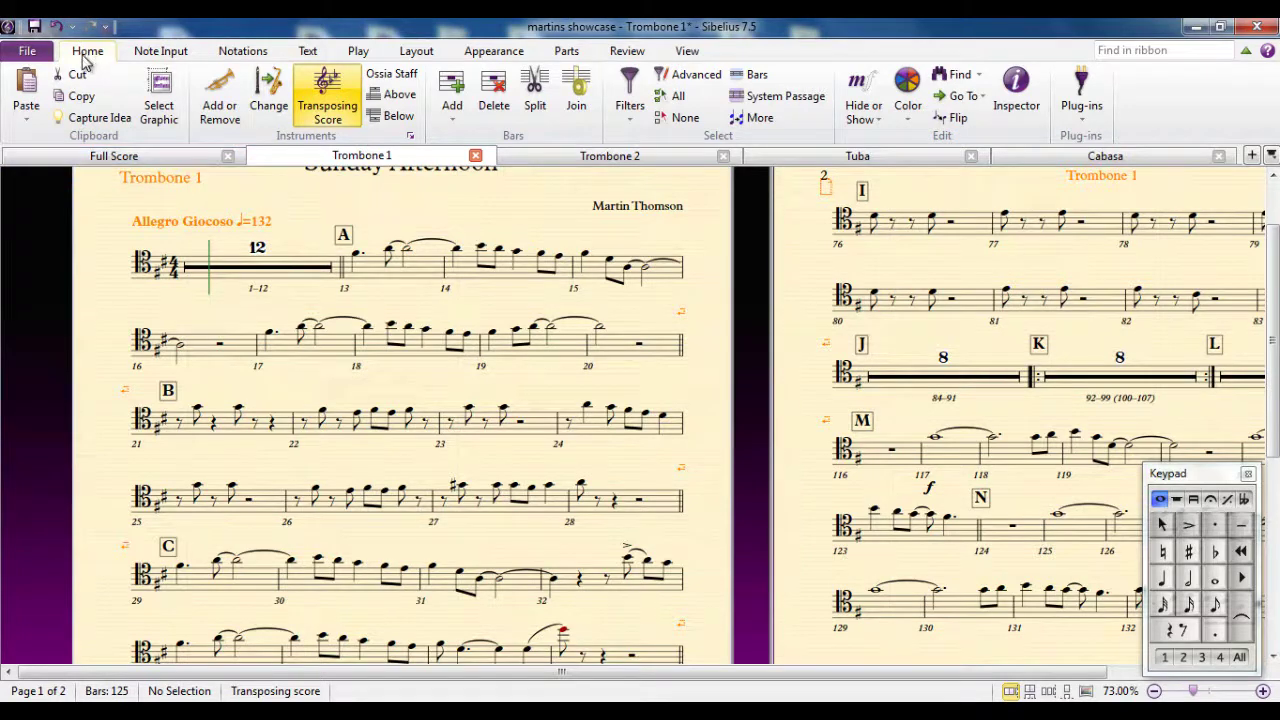
click(116, 160)
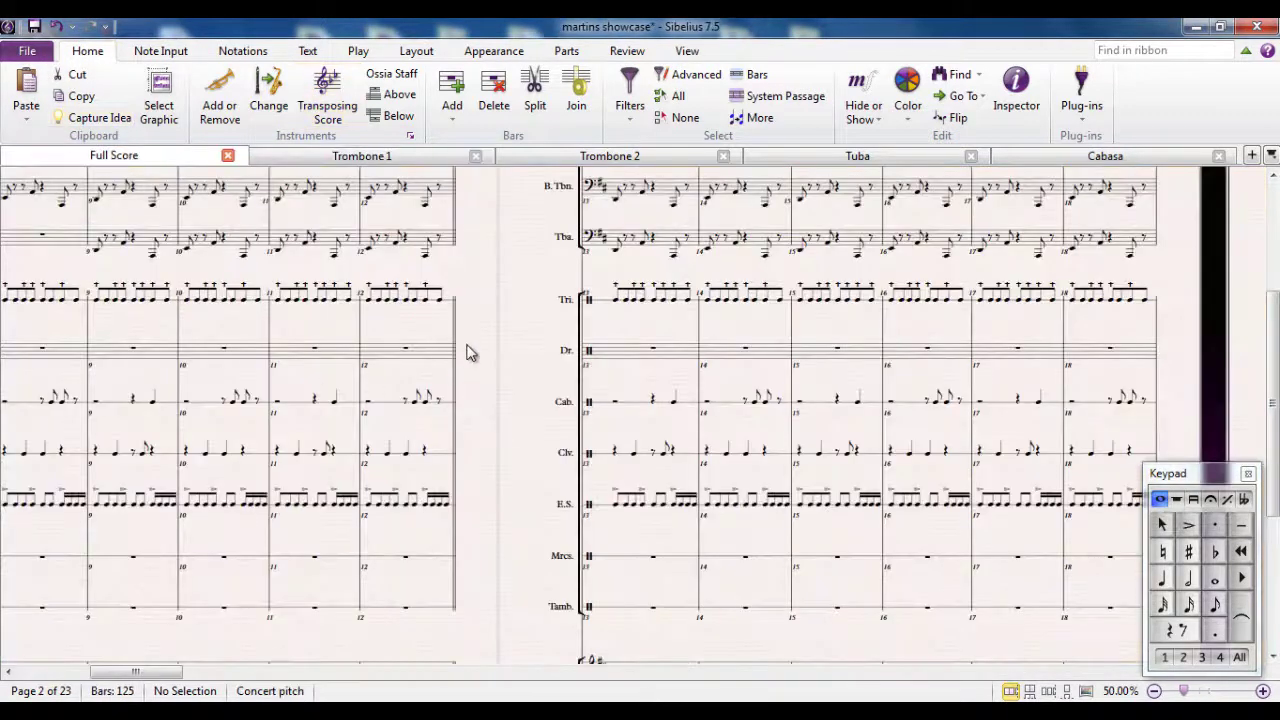
drag(518, 280, 901, 356)
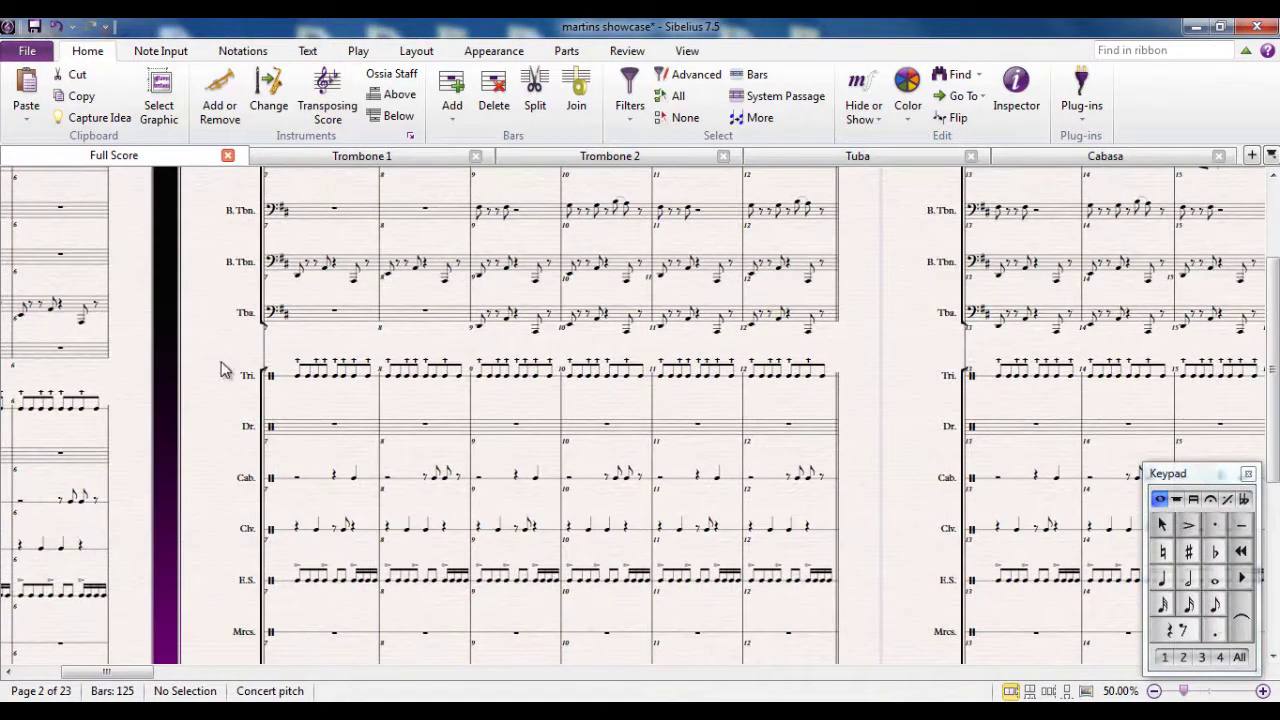
drag(225, 370, 609, 277)
drag(191, 316, 726, 357)
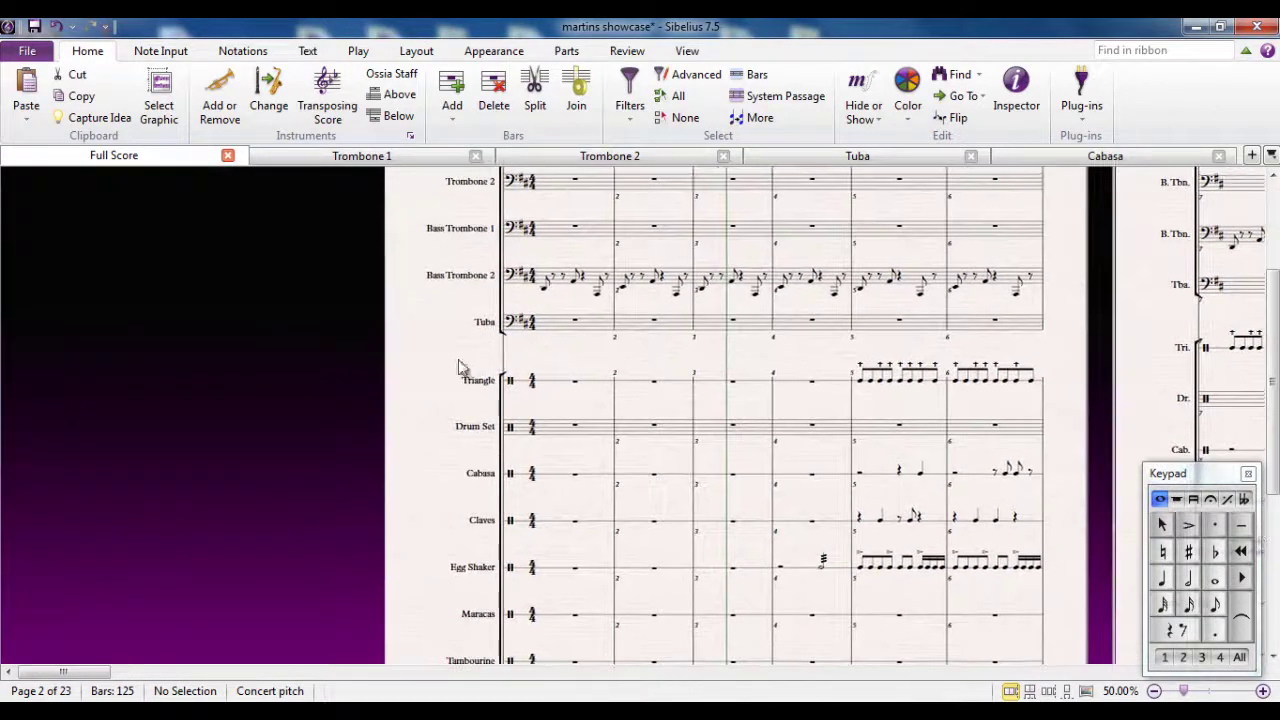
click(349, 160)
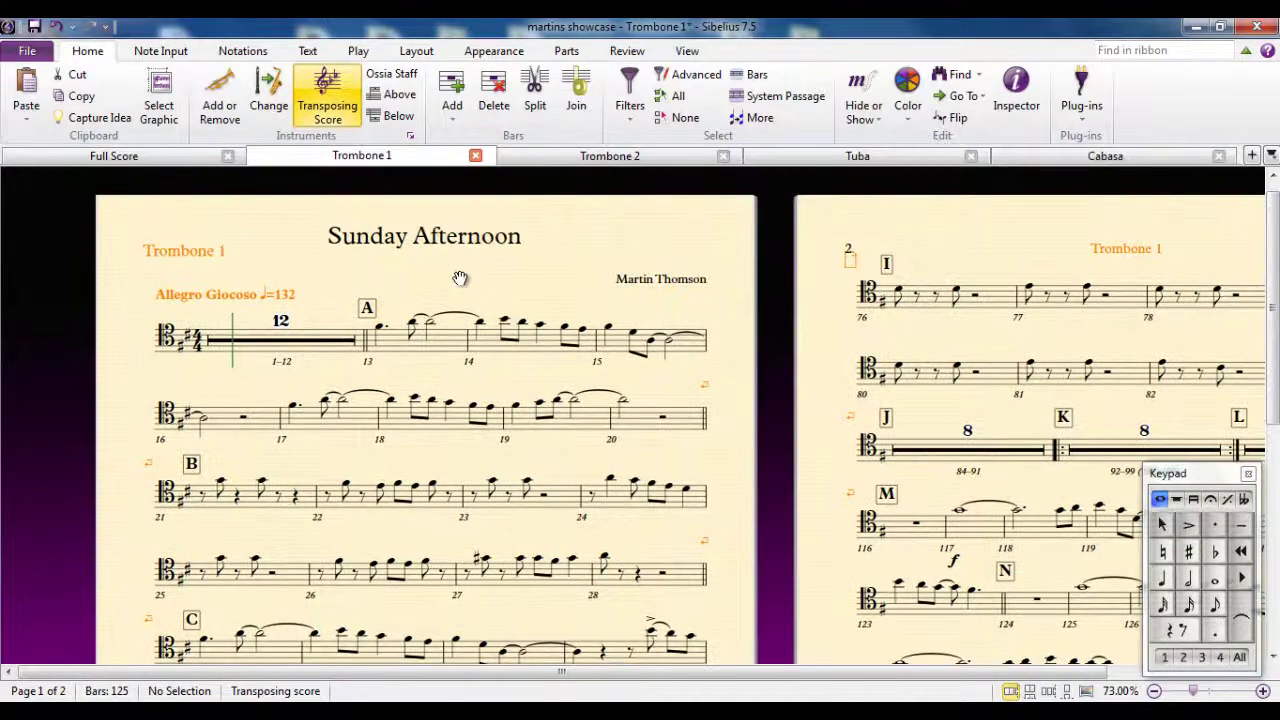
click(180, 158)
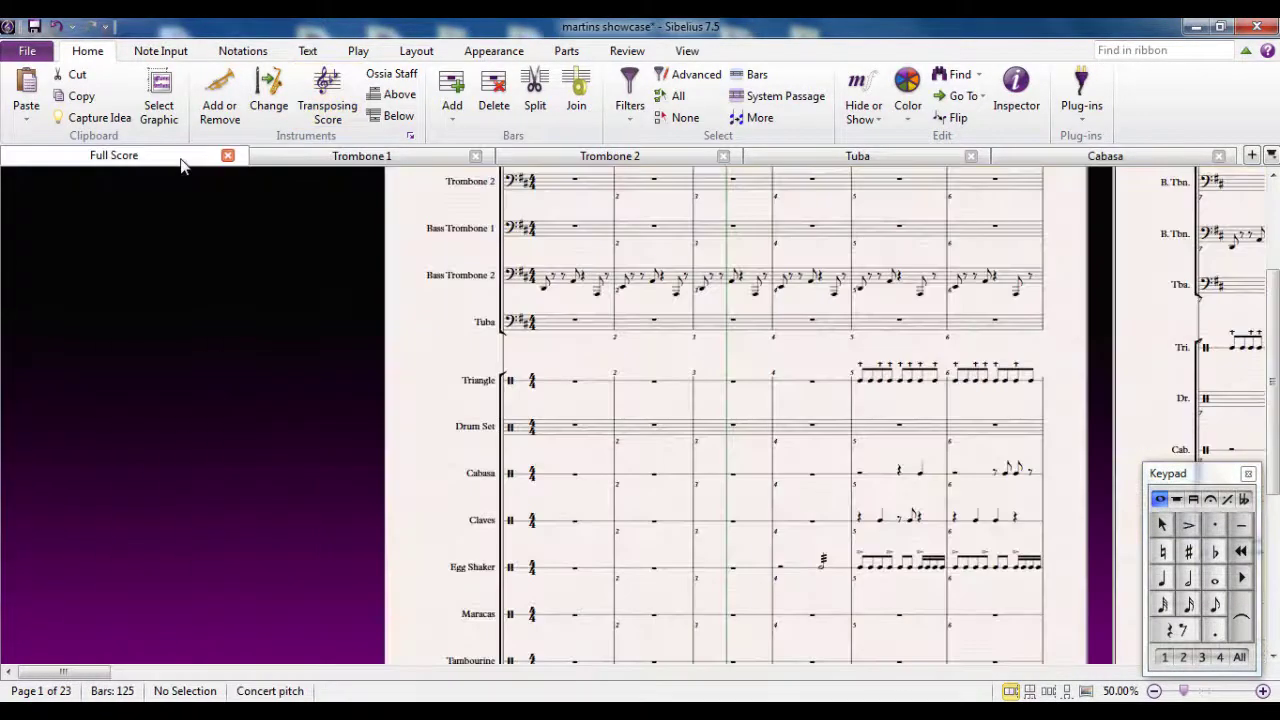
click(330, 108)
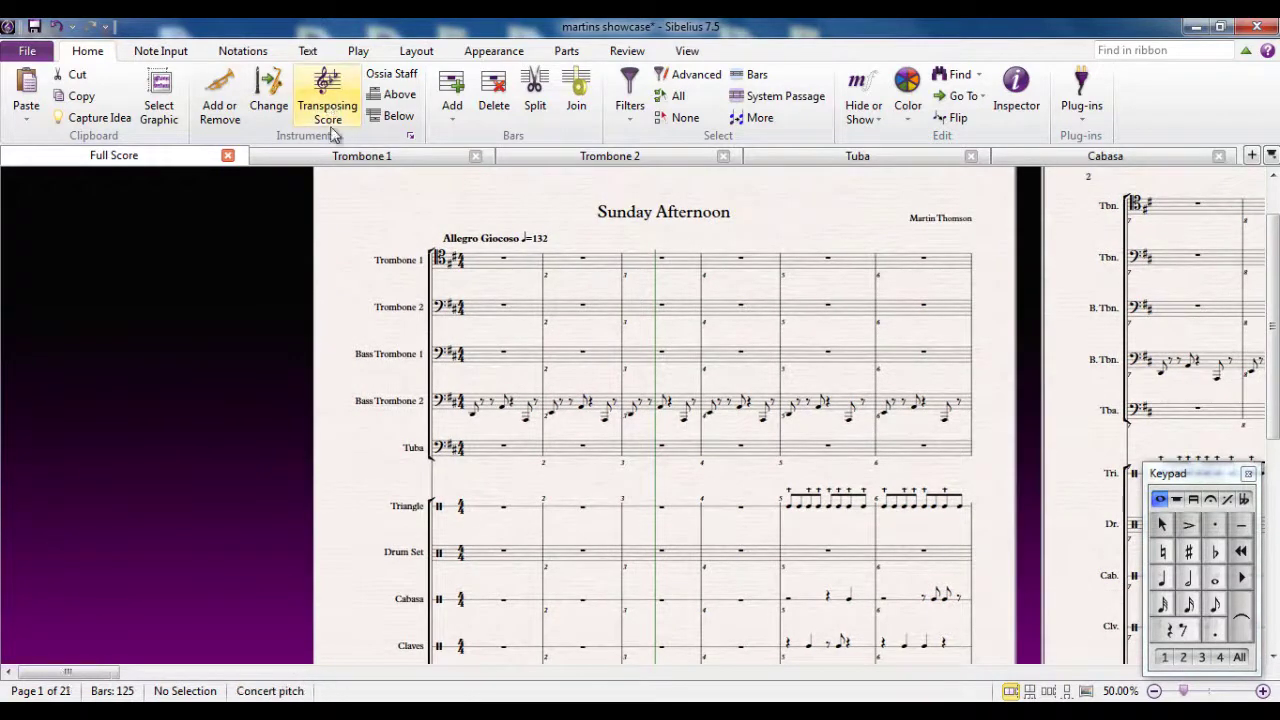
click(345, 158)
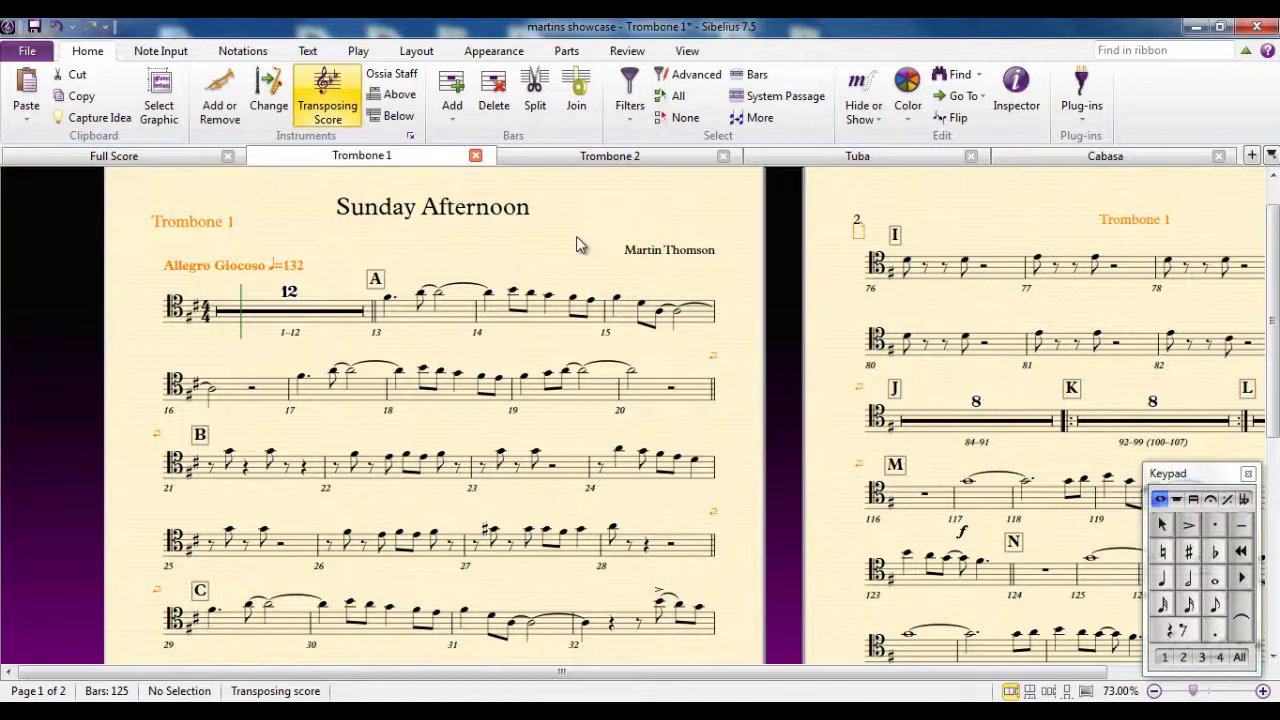
- Select the first note of bar 13 in the Trombone 1 part and view the full score
drag(517, 249, 604, 239)
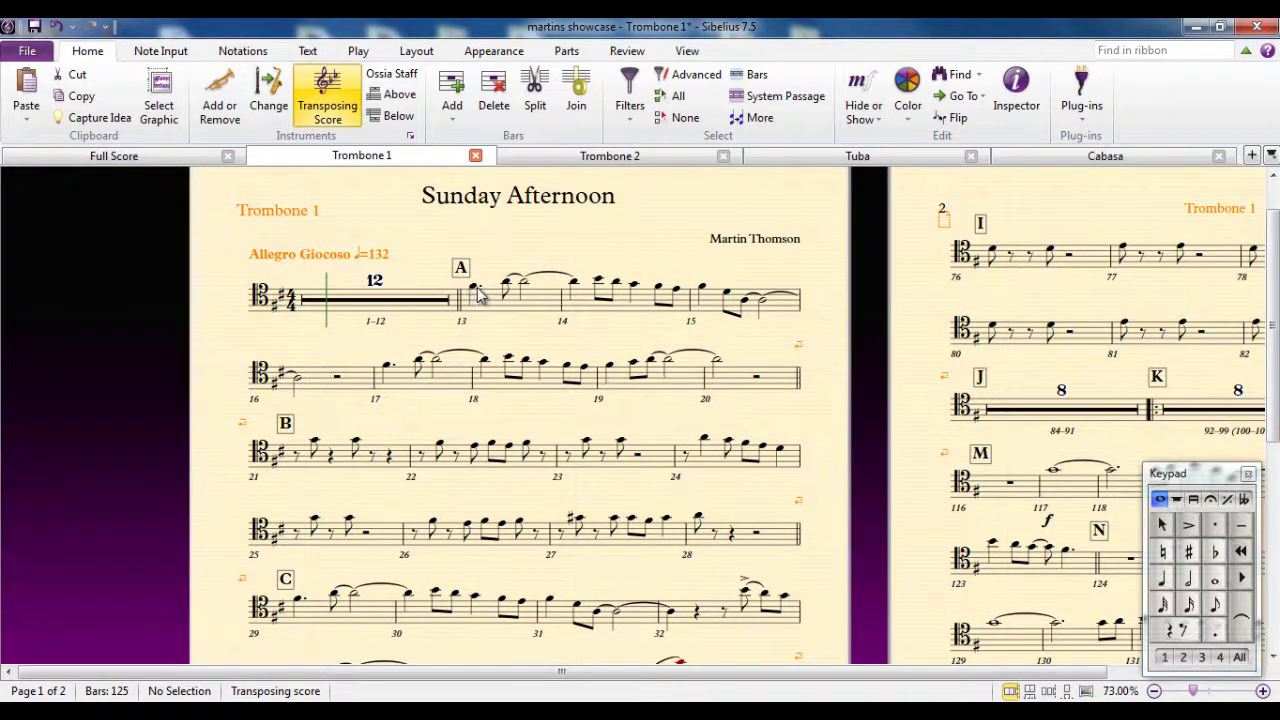
scroll(478, 293, up, 3)
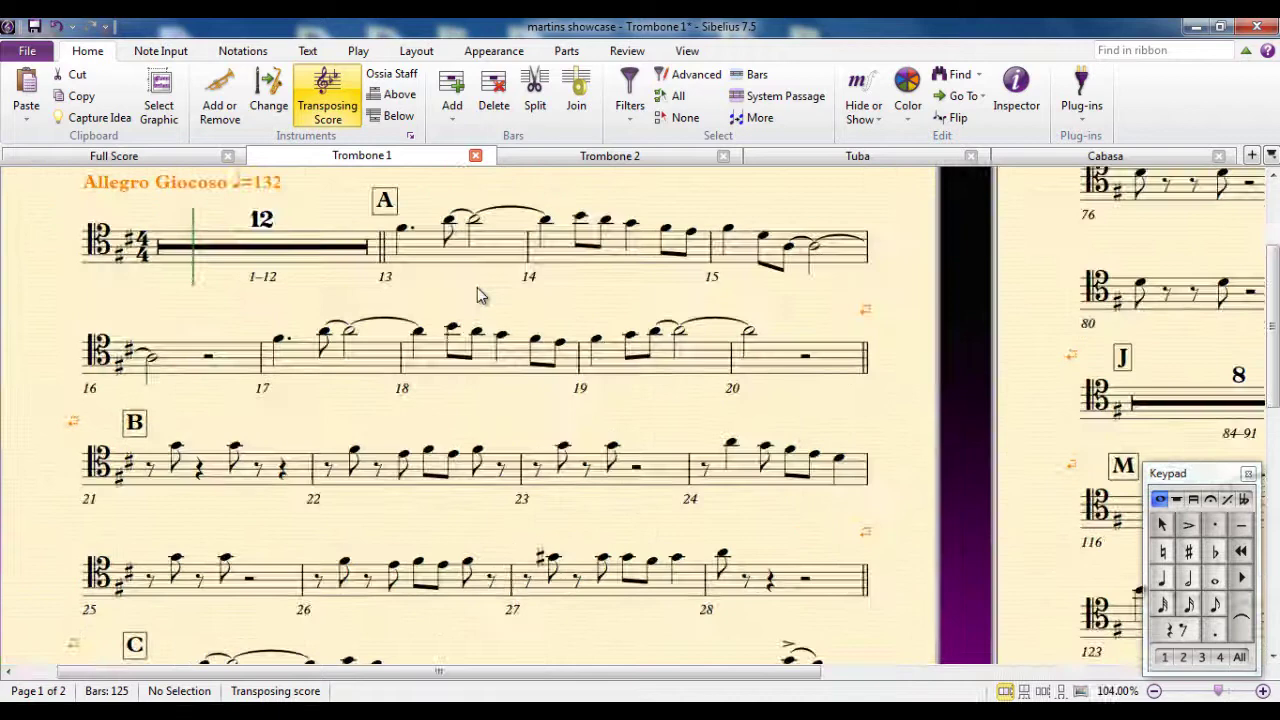
click(528, 293)
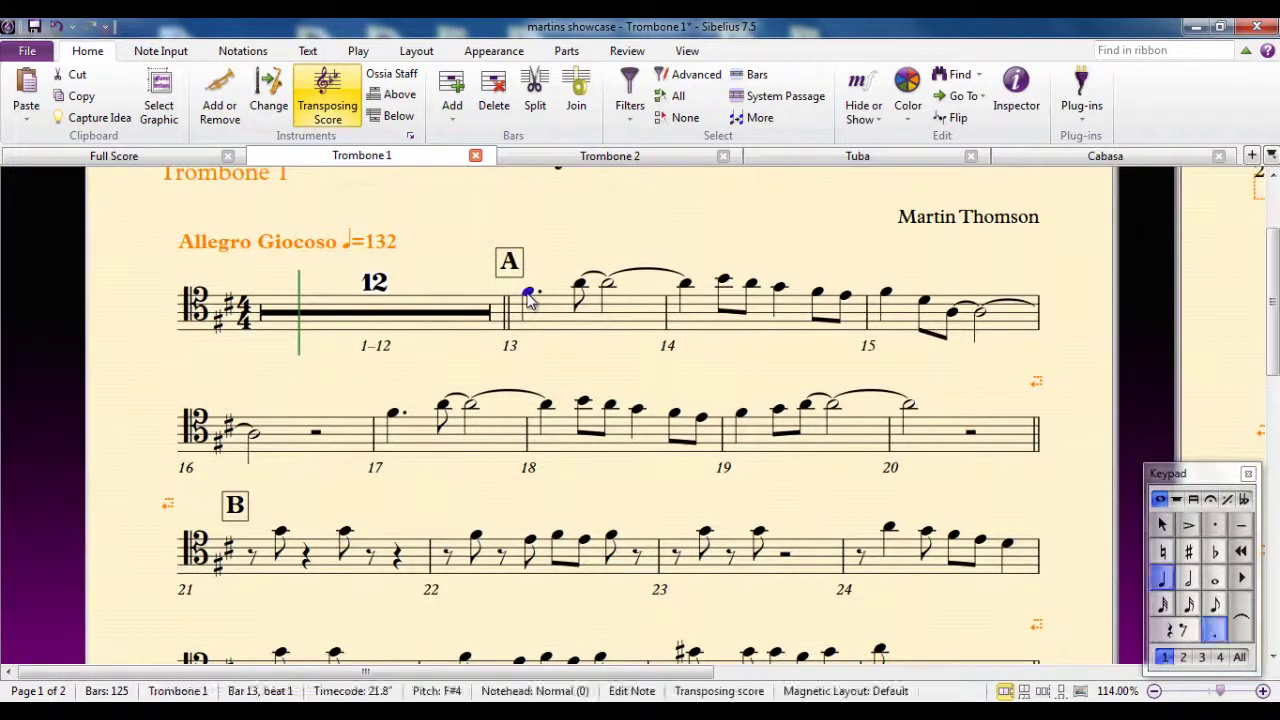
click(186, 157)
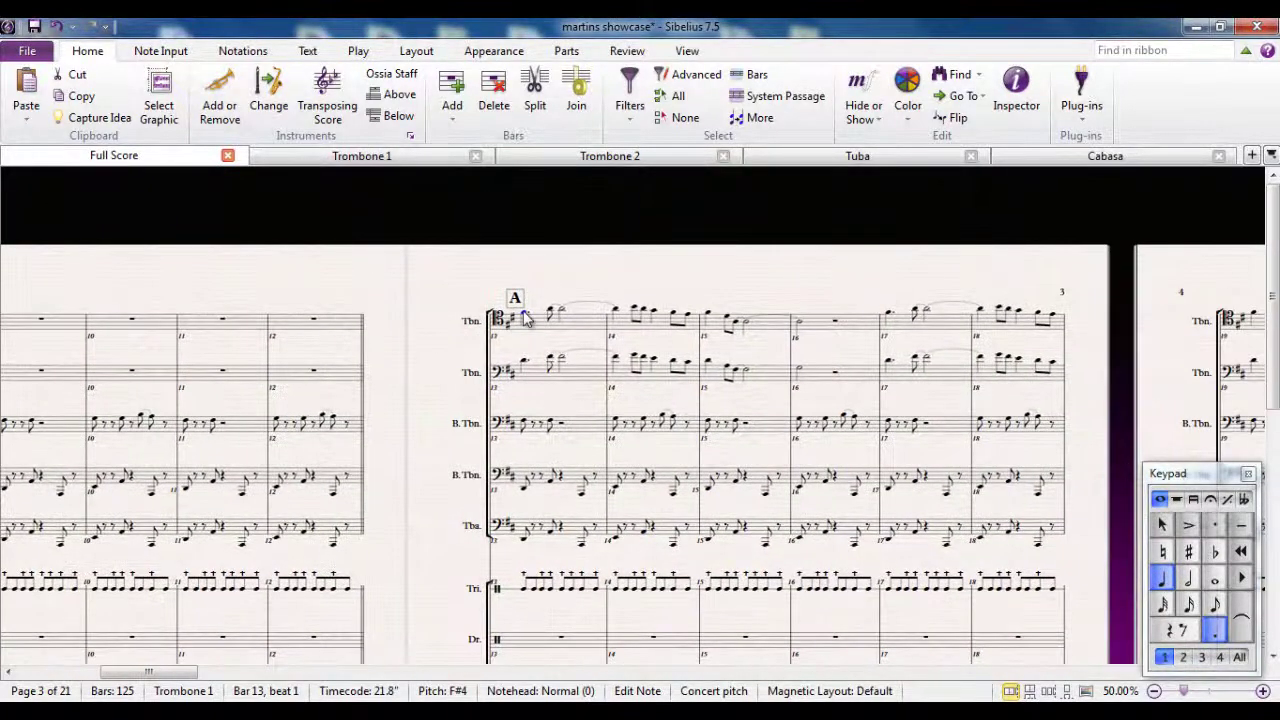
scroll(532, 342, up, 5)
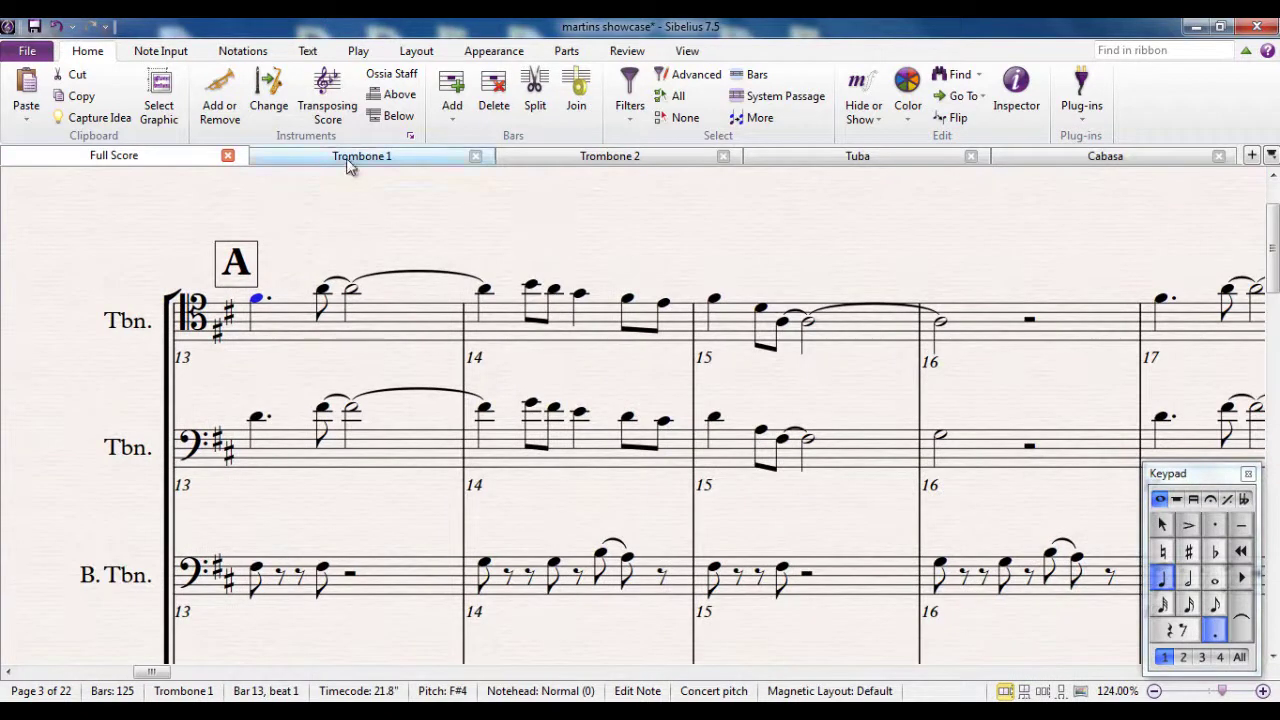
- Raise that bar-13 note to B4 in the Trombone 1 part and check the full score
click(346, 158)
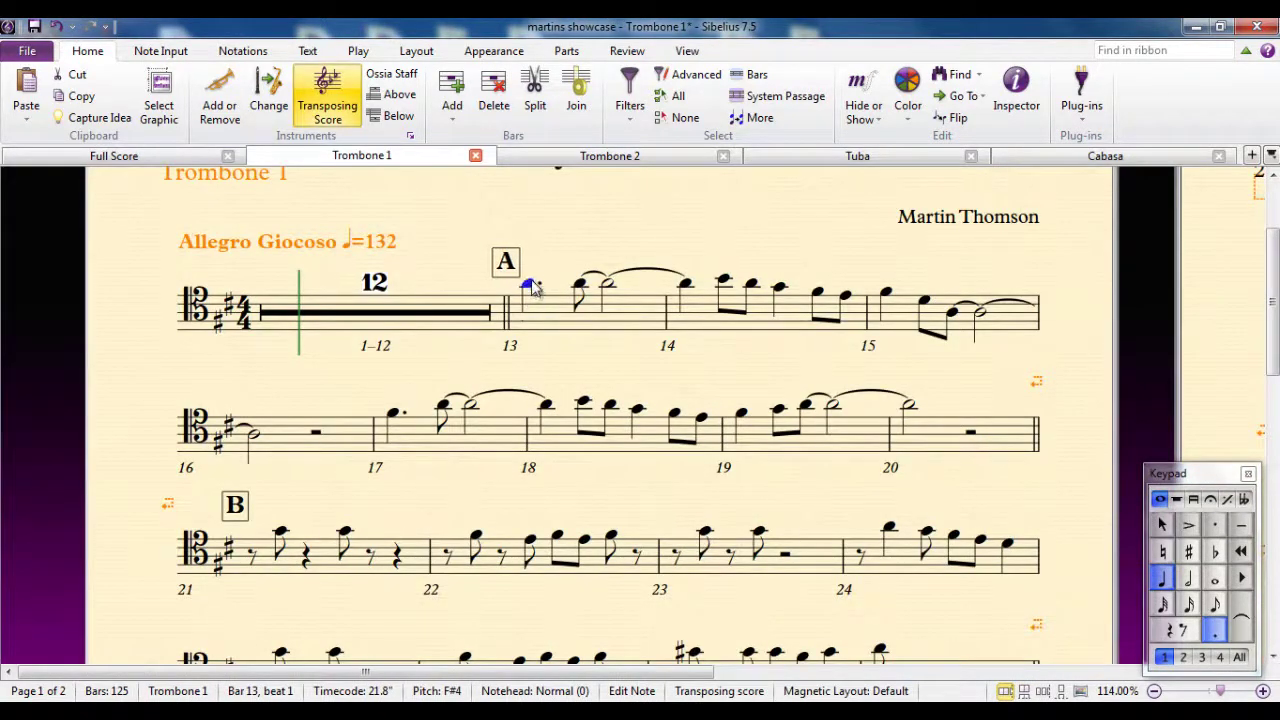
key(Up)
key(Up)
key(Up)
key(Up)
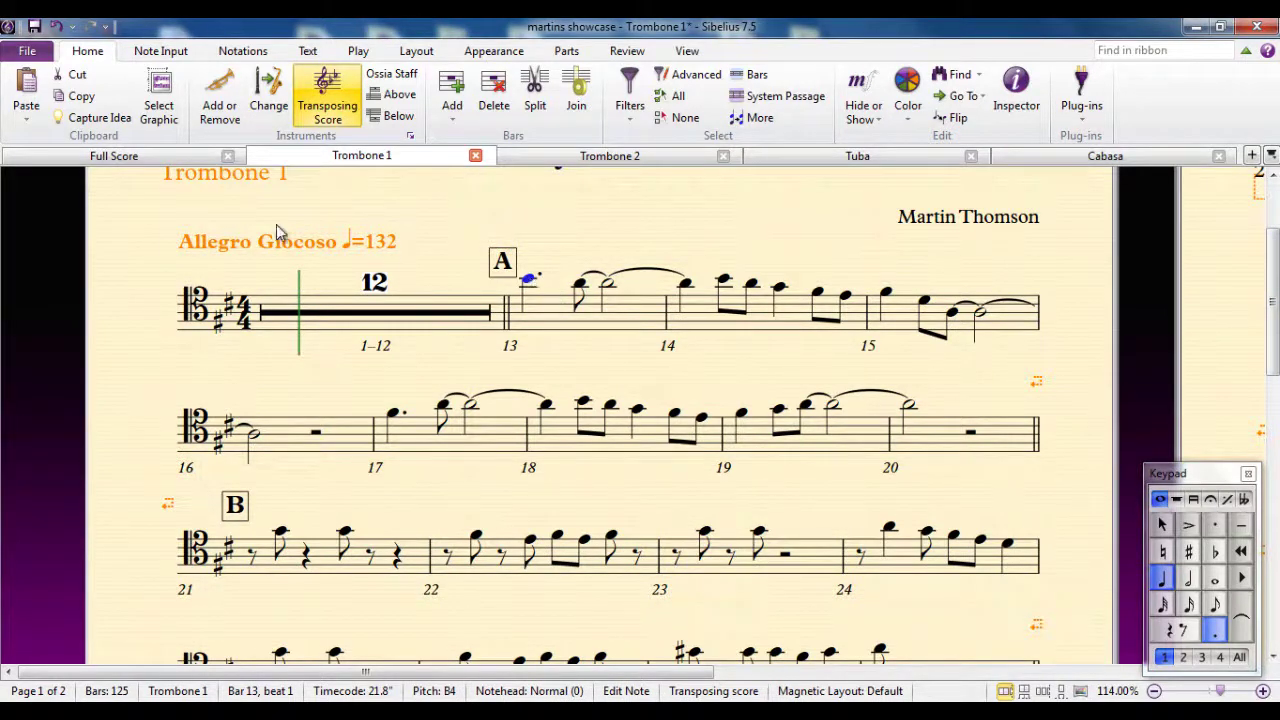
click(116, 160)
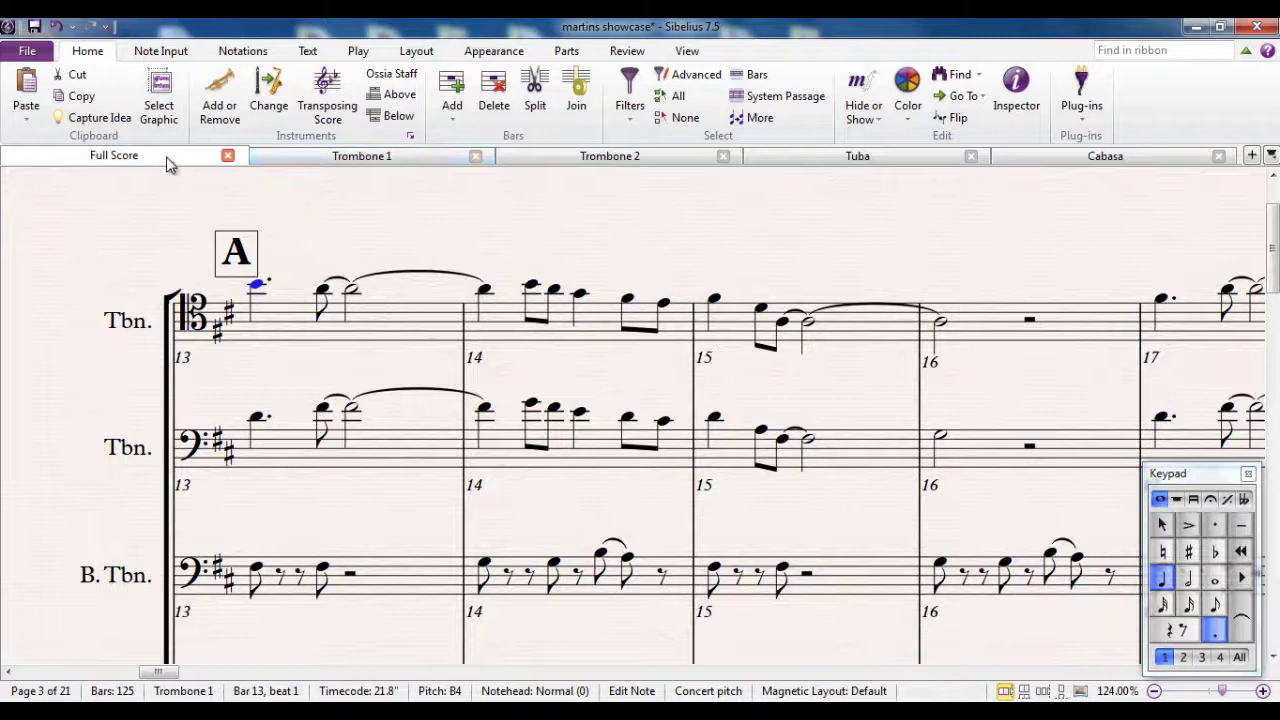
- In the full score, drag the Trombone 1 bar-14 note up to D5
click(128, 207)
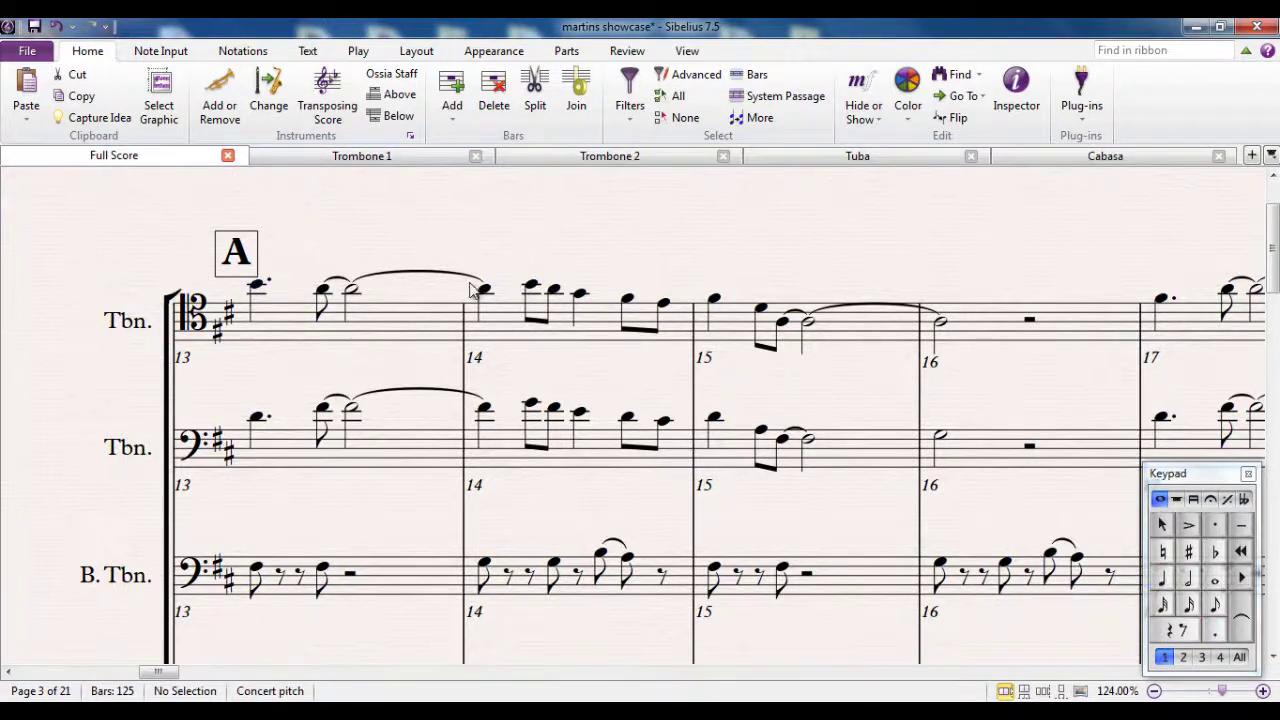
click(531, 287)
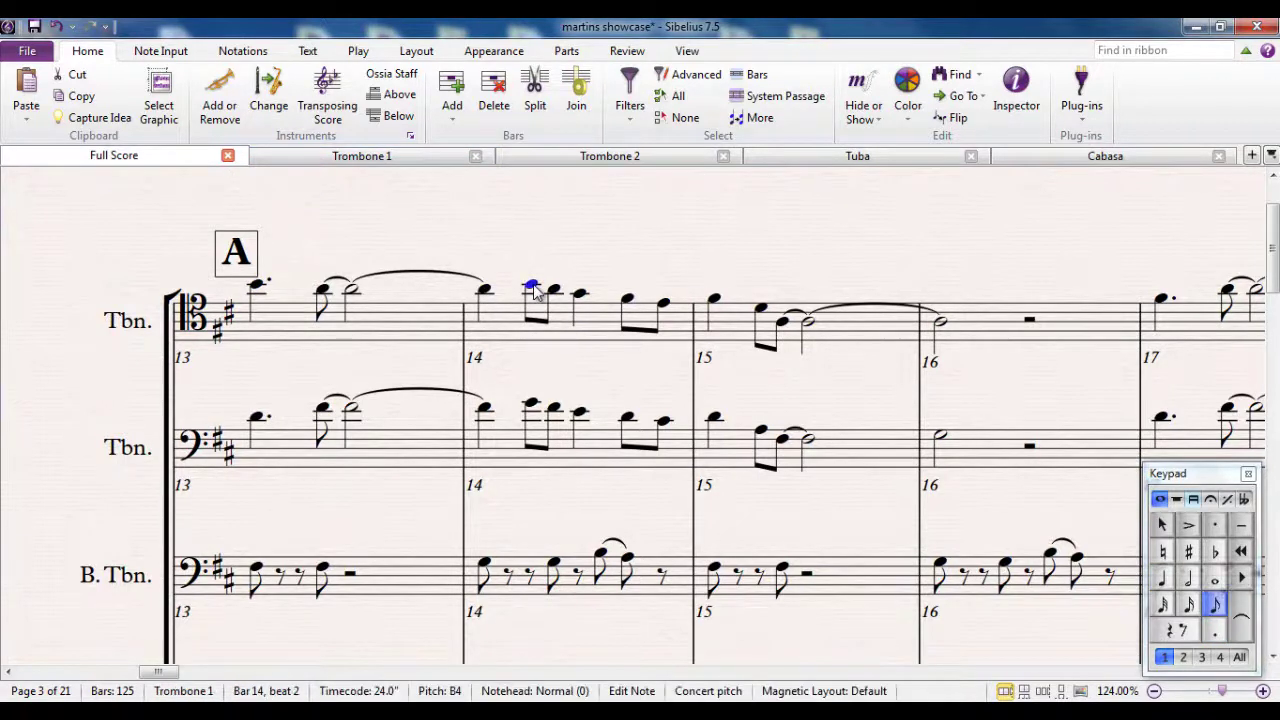
drag(531, 287, 532, 276)
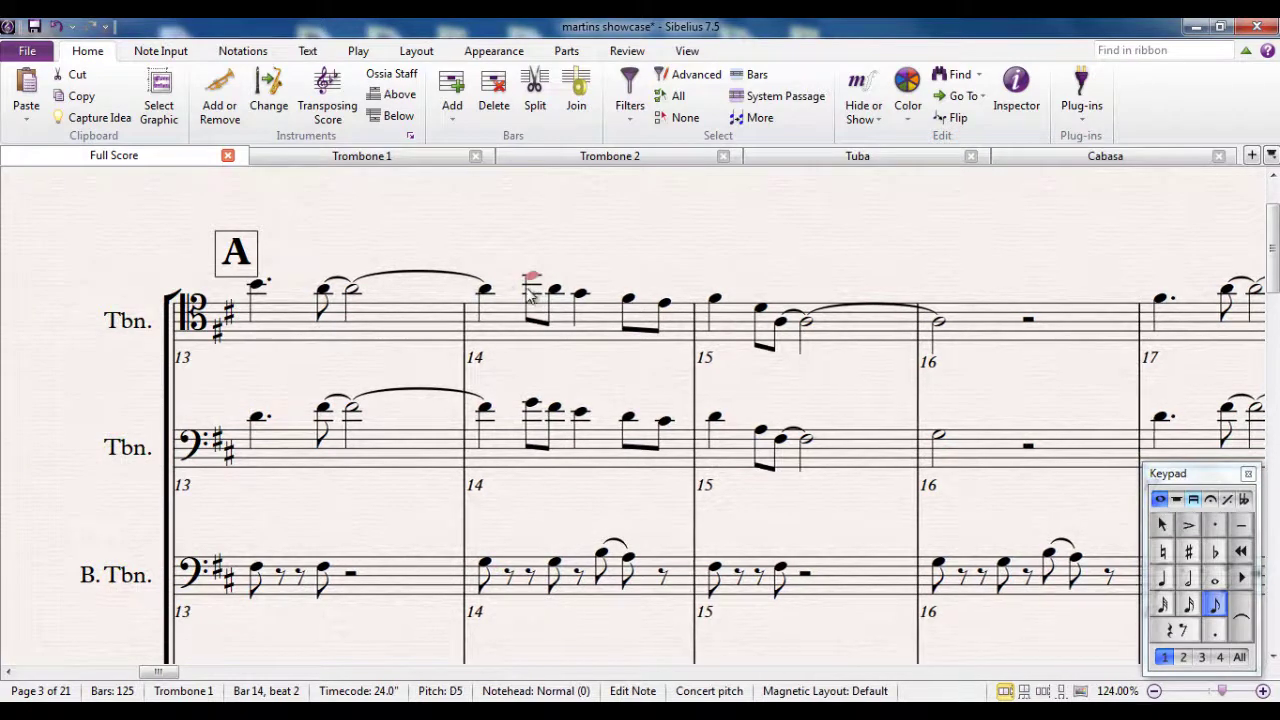
key(Escape)
- In the Trombone 1 part, nudge the bar-14 note and first bar-13 note down slightly
click(386, 157)
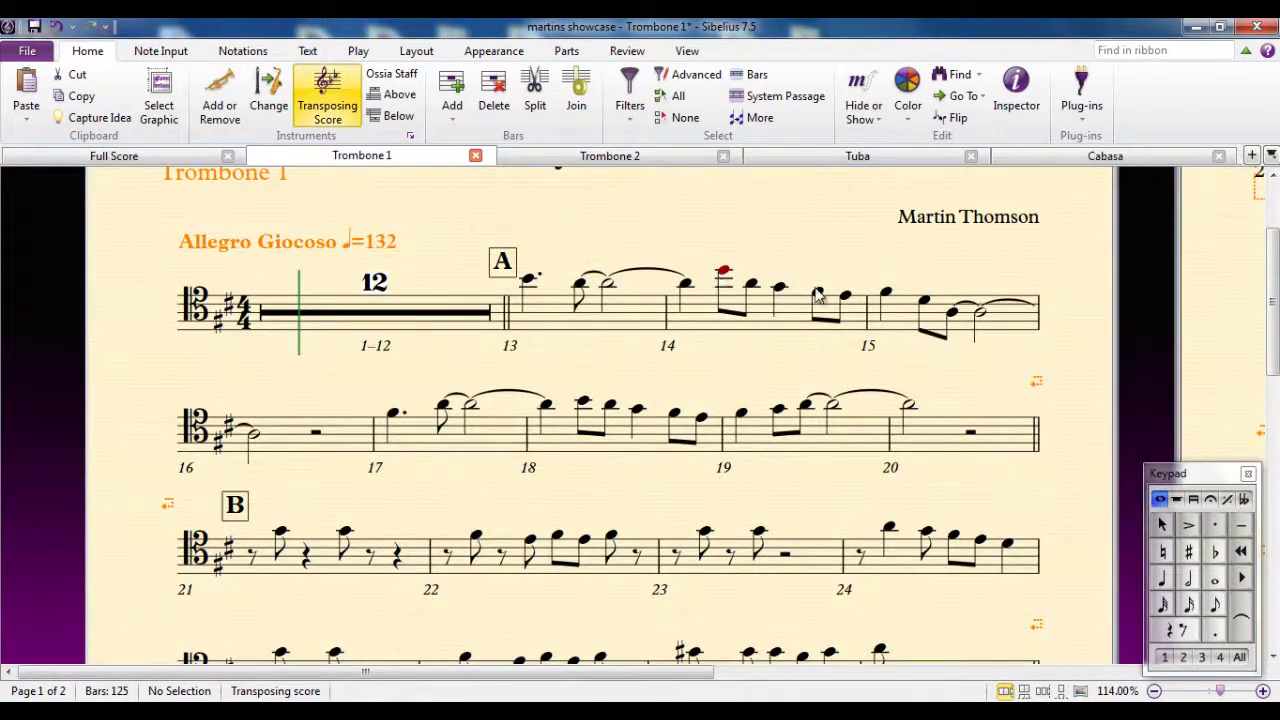
click(724, 273)
drag(727, 274, 728, 281)
drag(529, 278, 529, 284)
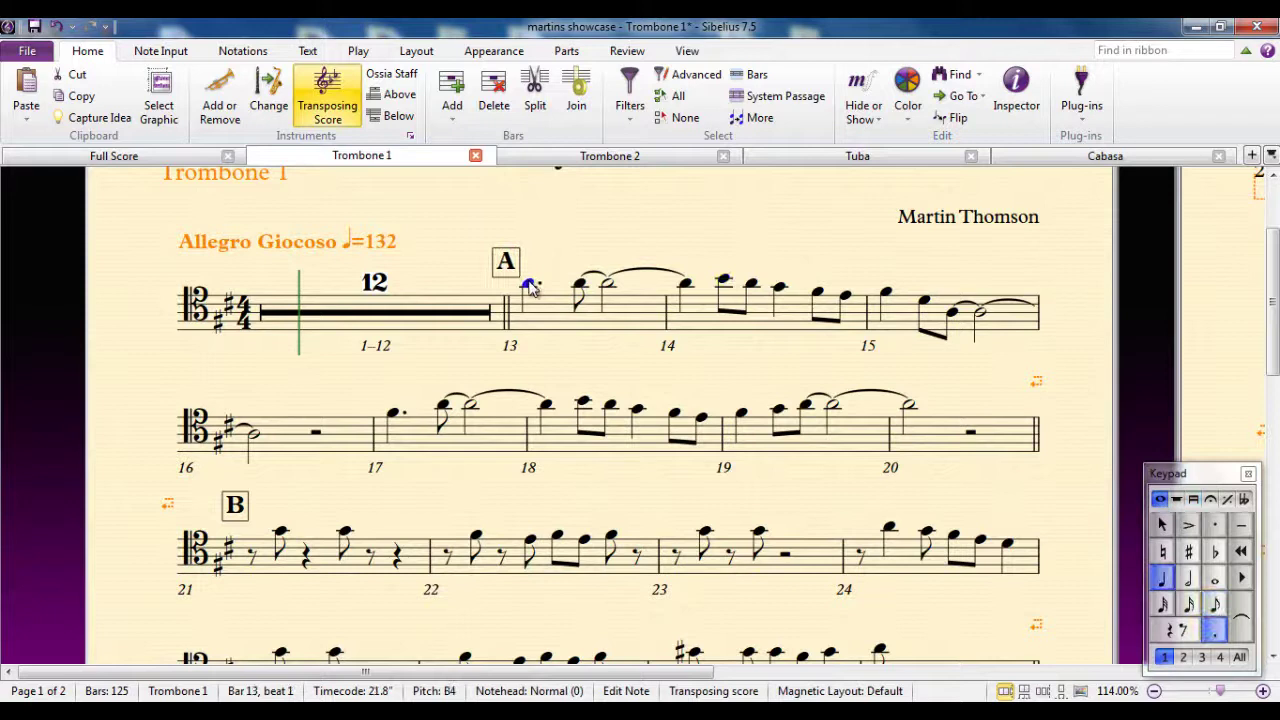
key(Escape)
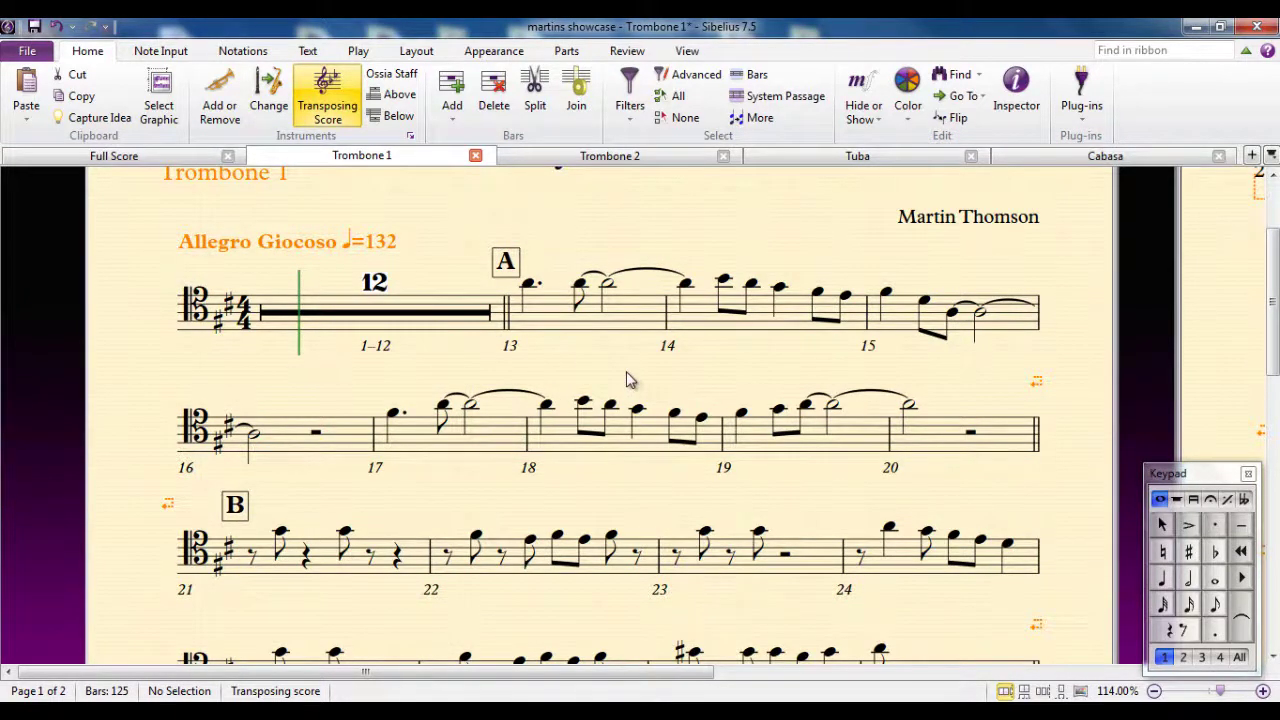
scroll(632, 380, down, 3)
scroll(871, 357, up, 2)
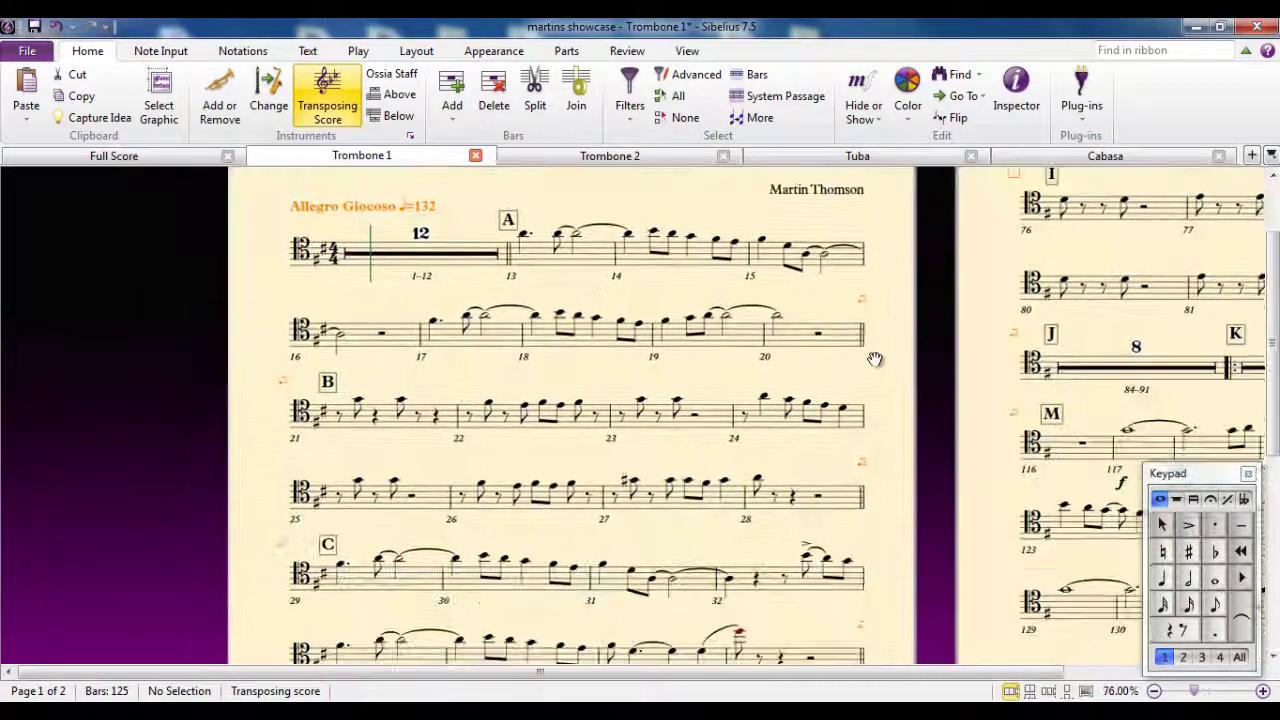
scroll(862, 355, down, 2)
scroll(795, 368, up, 1)
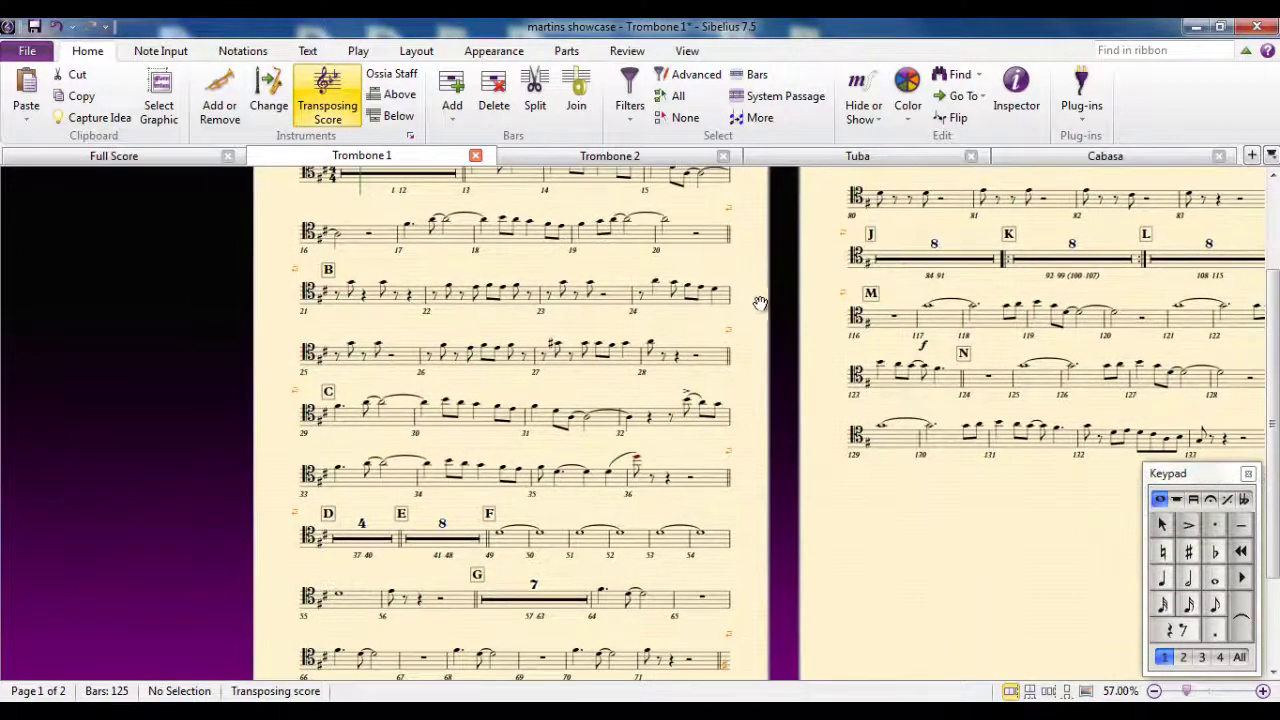
scroll(955, 563, down, 2)
scroll(746, 483, up, 1)
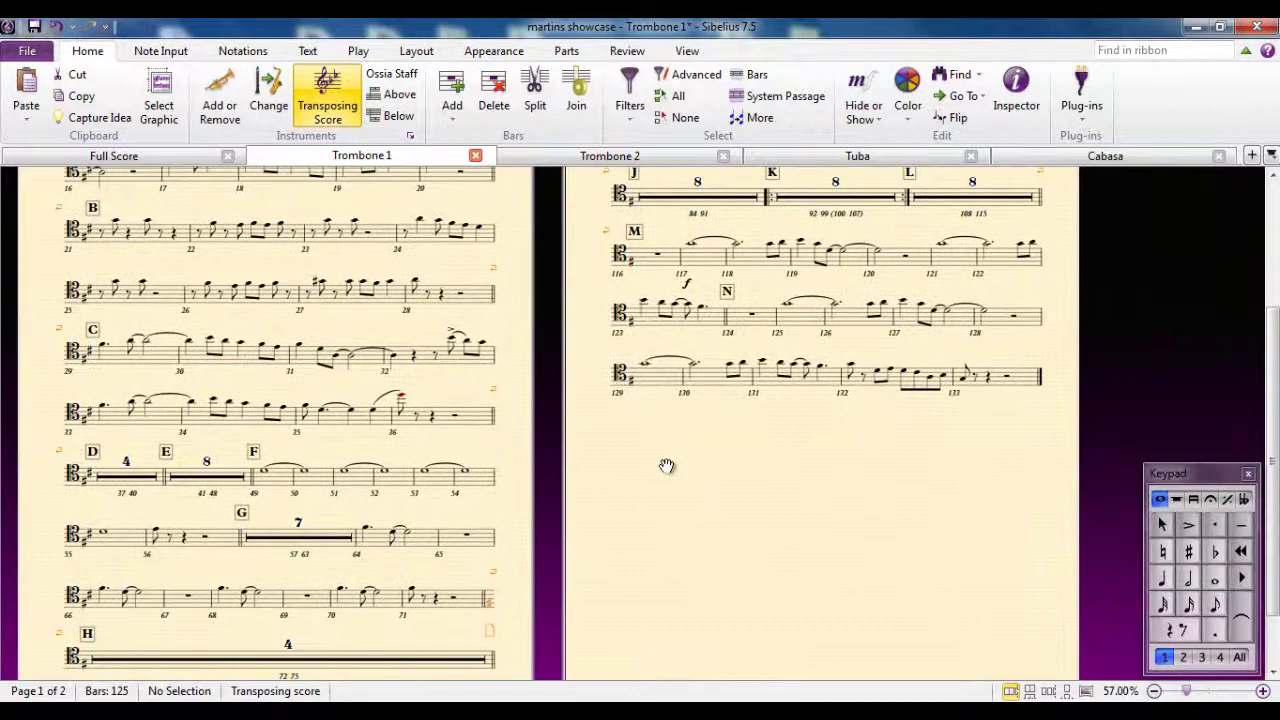
drag(666, 466, 831, 534)
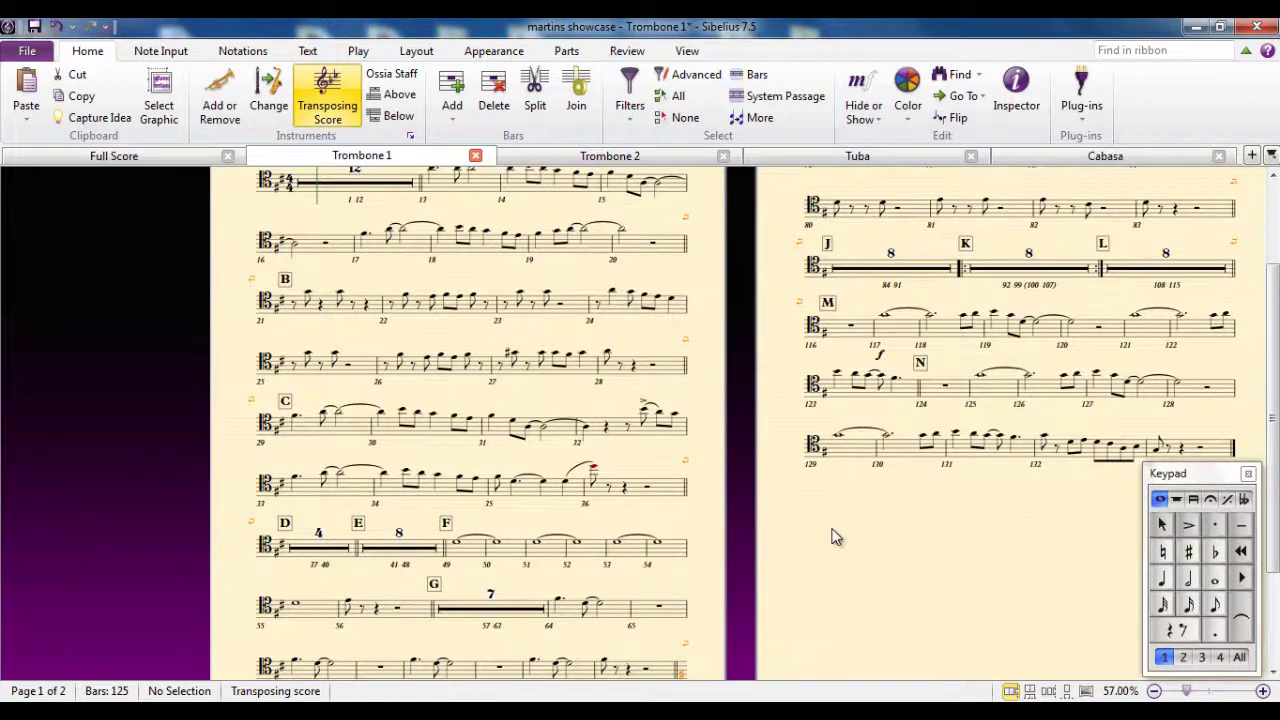
drag(718, 266, 734, 361)
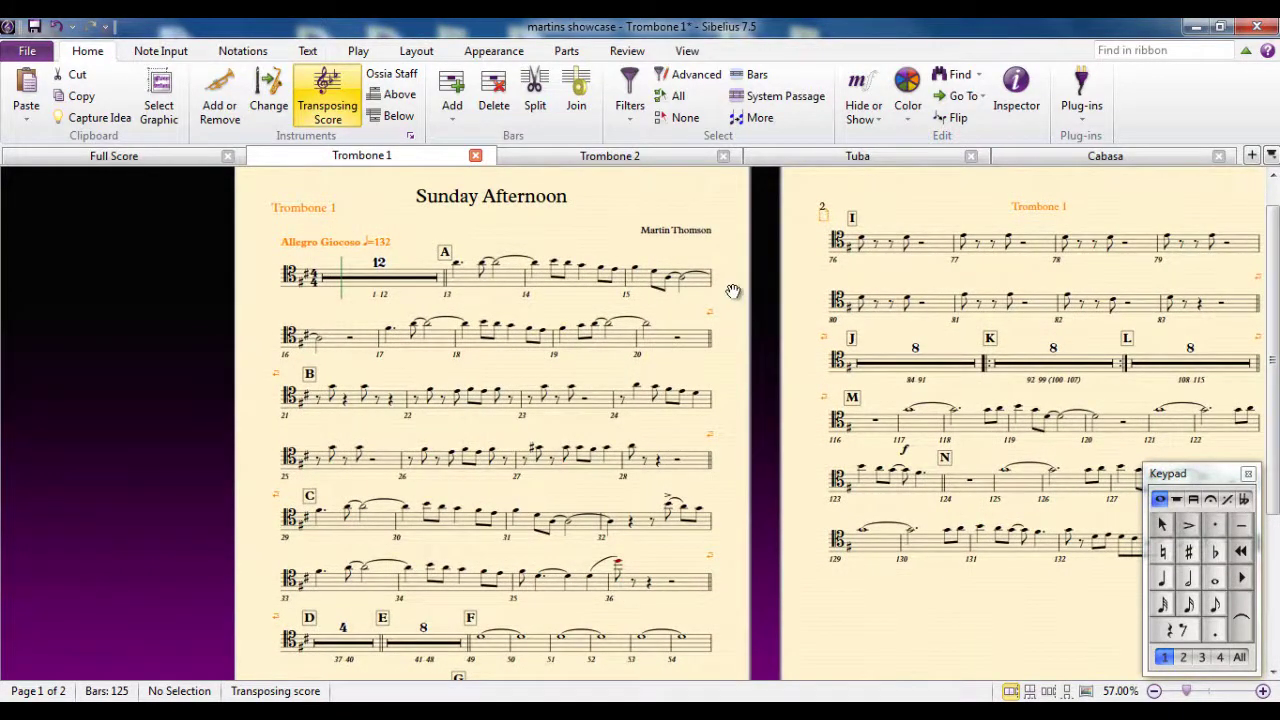
drag(733, 291, 753, 313)
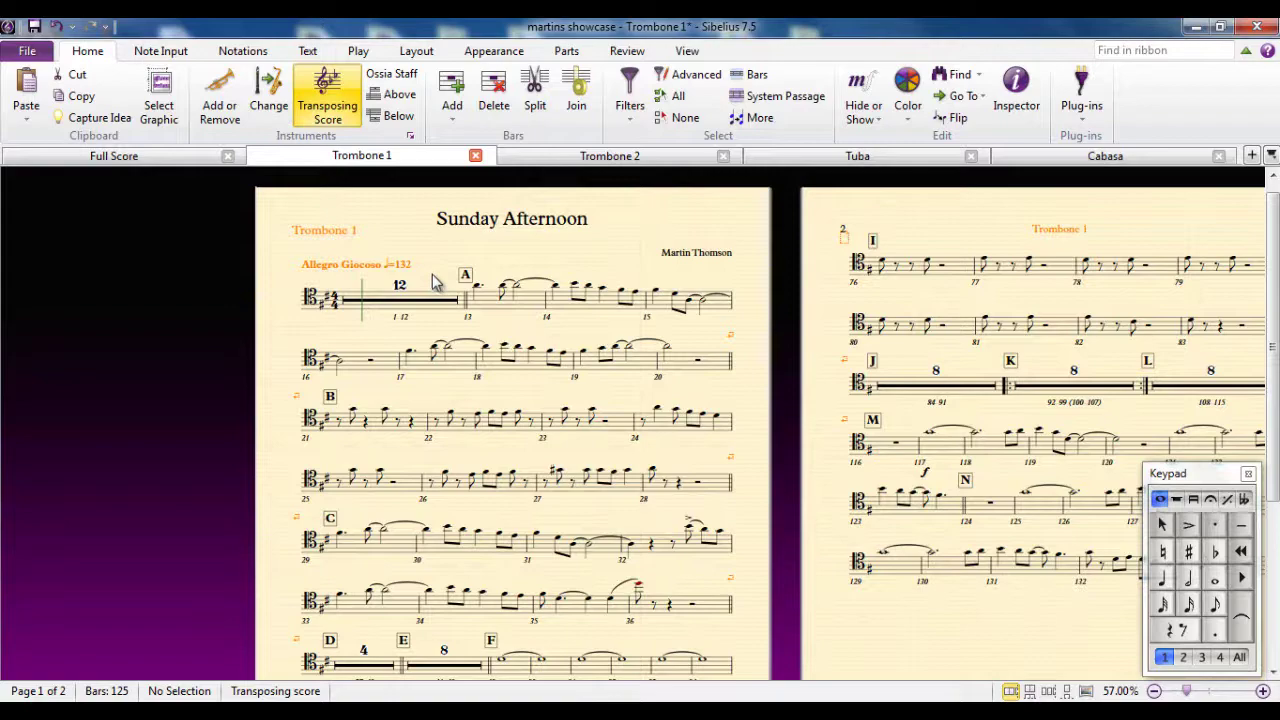
scroll(757, 413, down, 5)
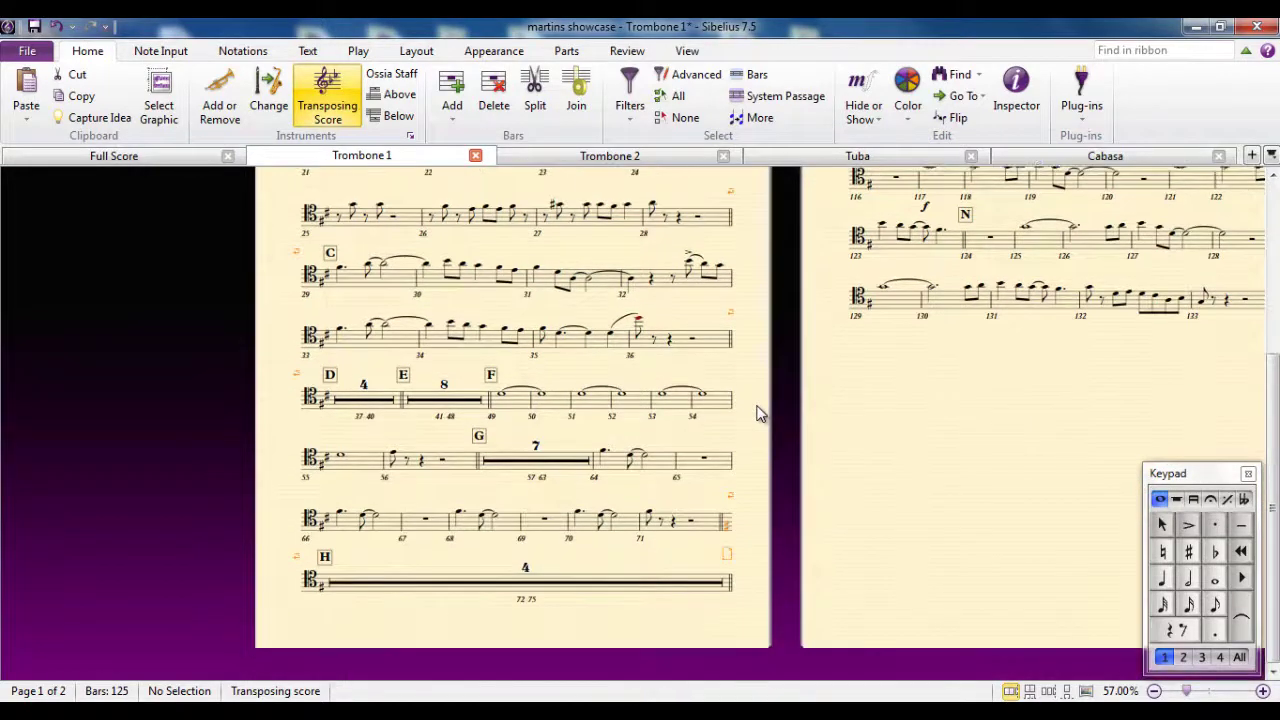
scroll(800, 330, up, 4)
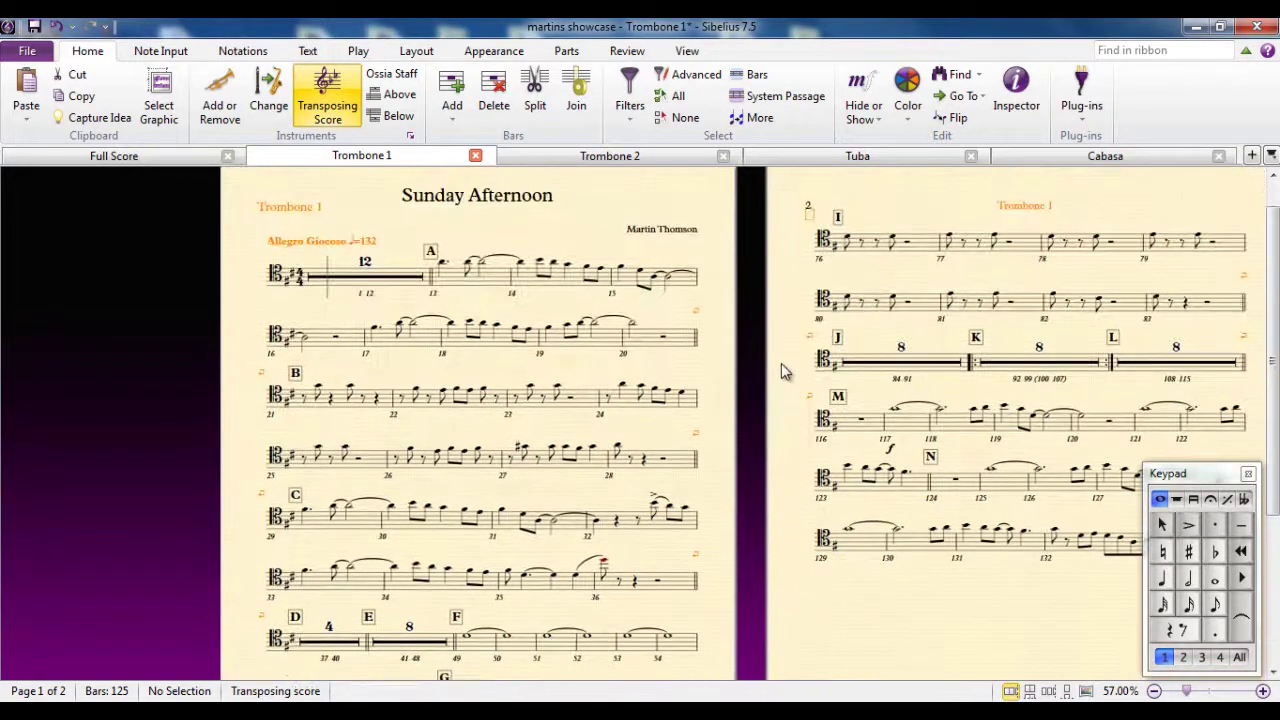
drag(781, 363, 669, 326)
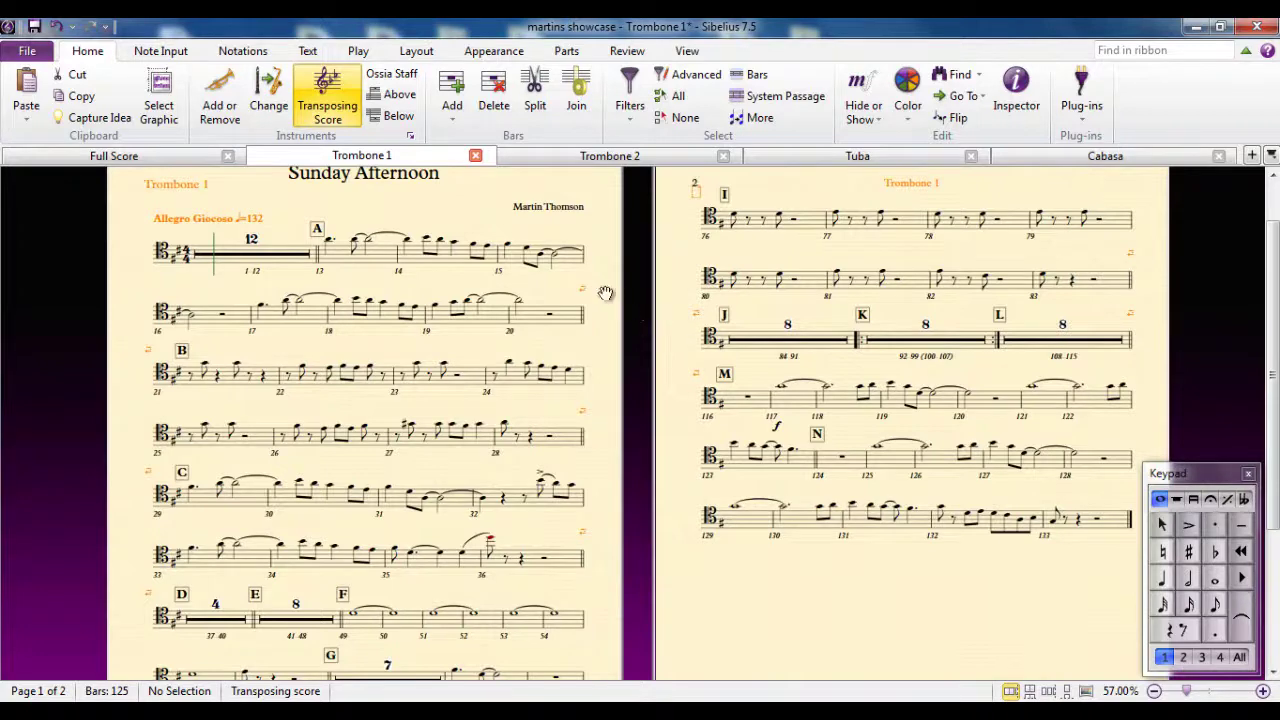
drag(603, 294, 687, 312)
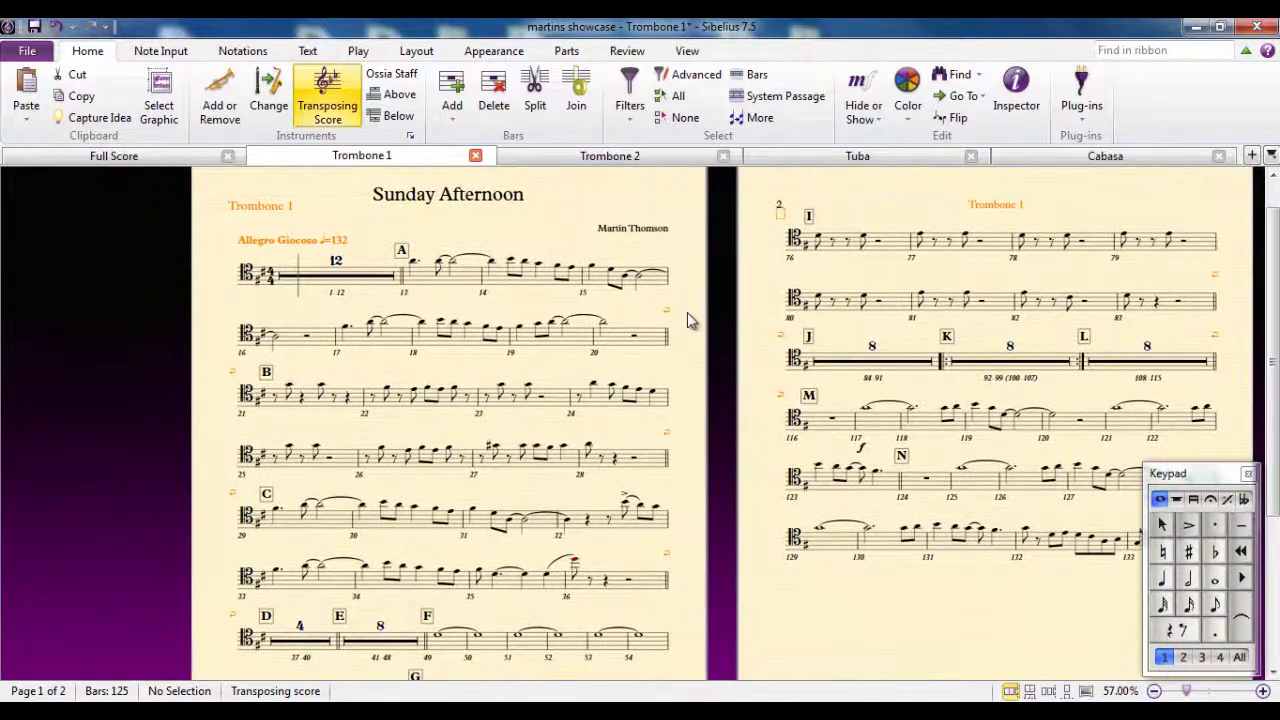
- Show the Parts ribbon tab, checking the tab bar's parts list before and after
click(1252, 158)
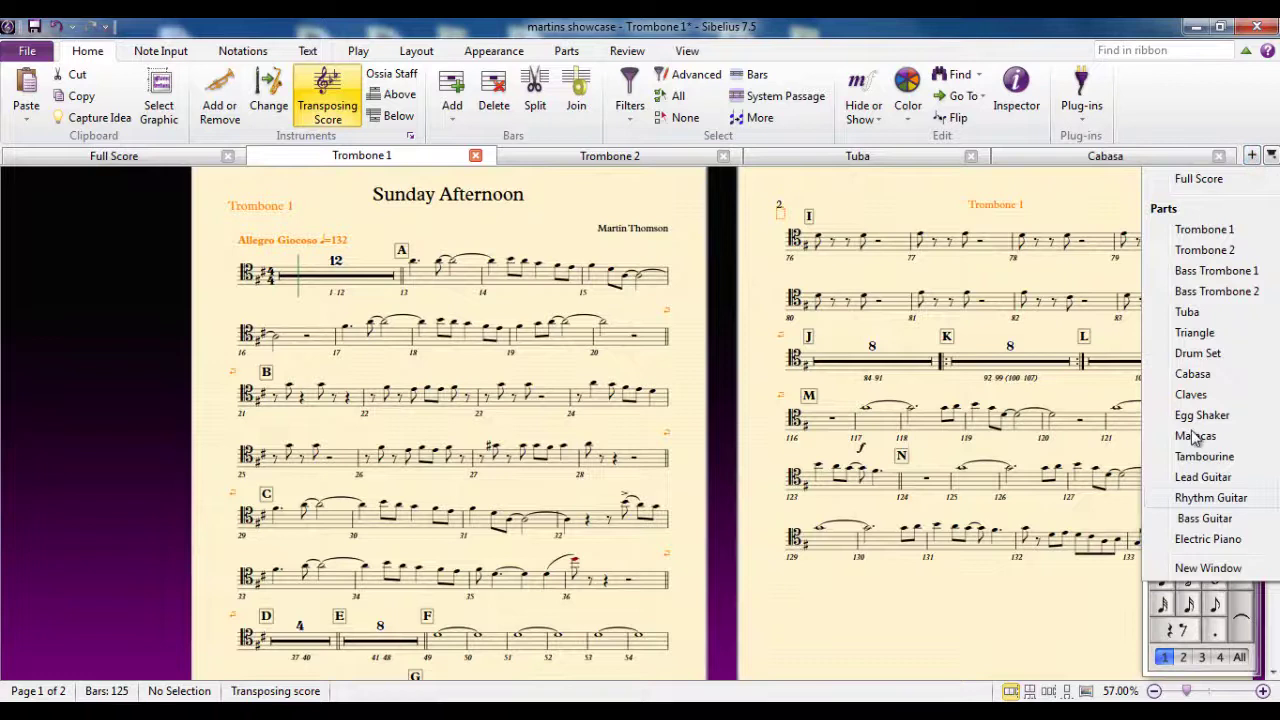
click(1108, 212)
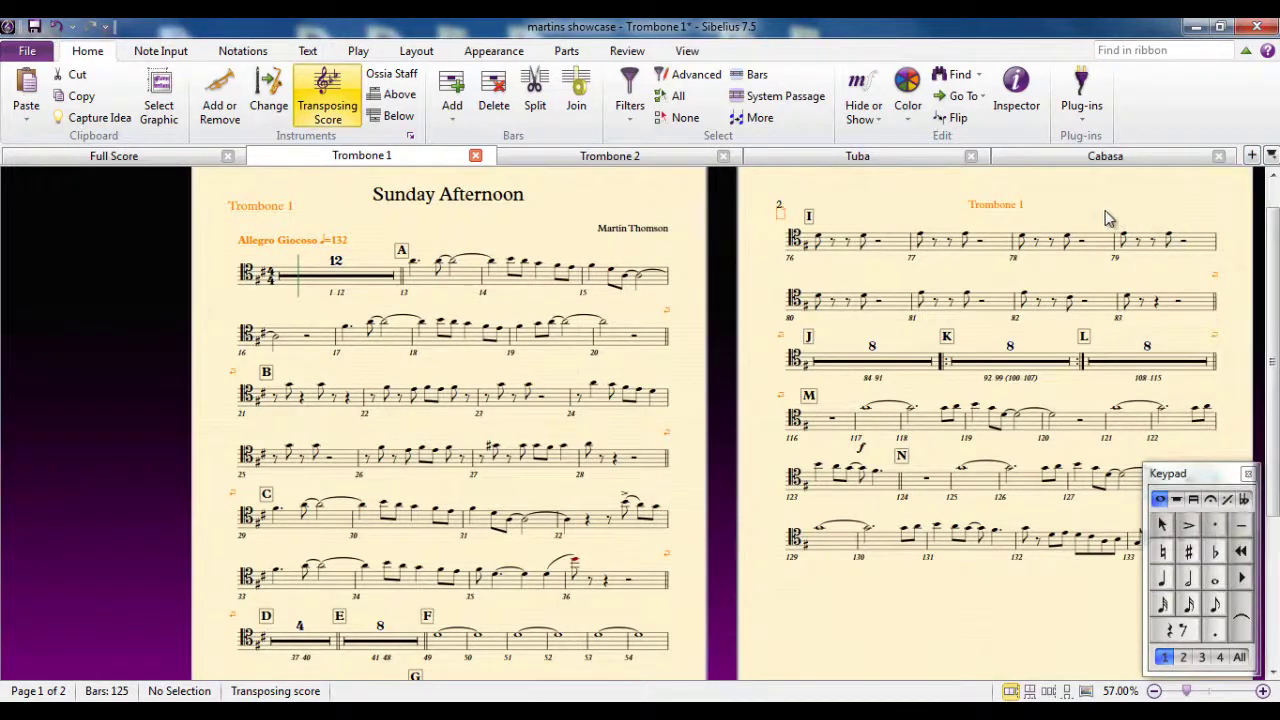
click(567, 52)
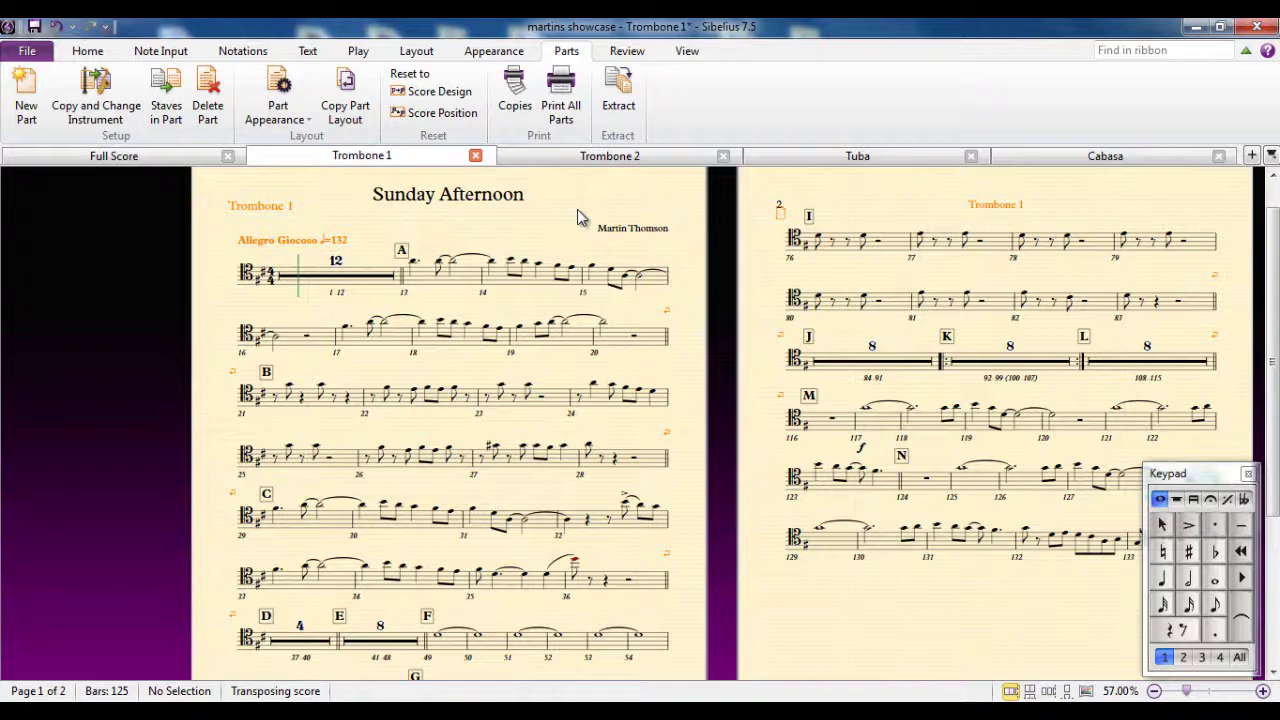
click(1251, 156)
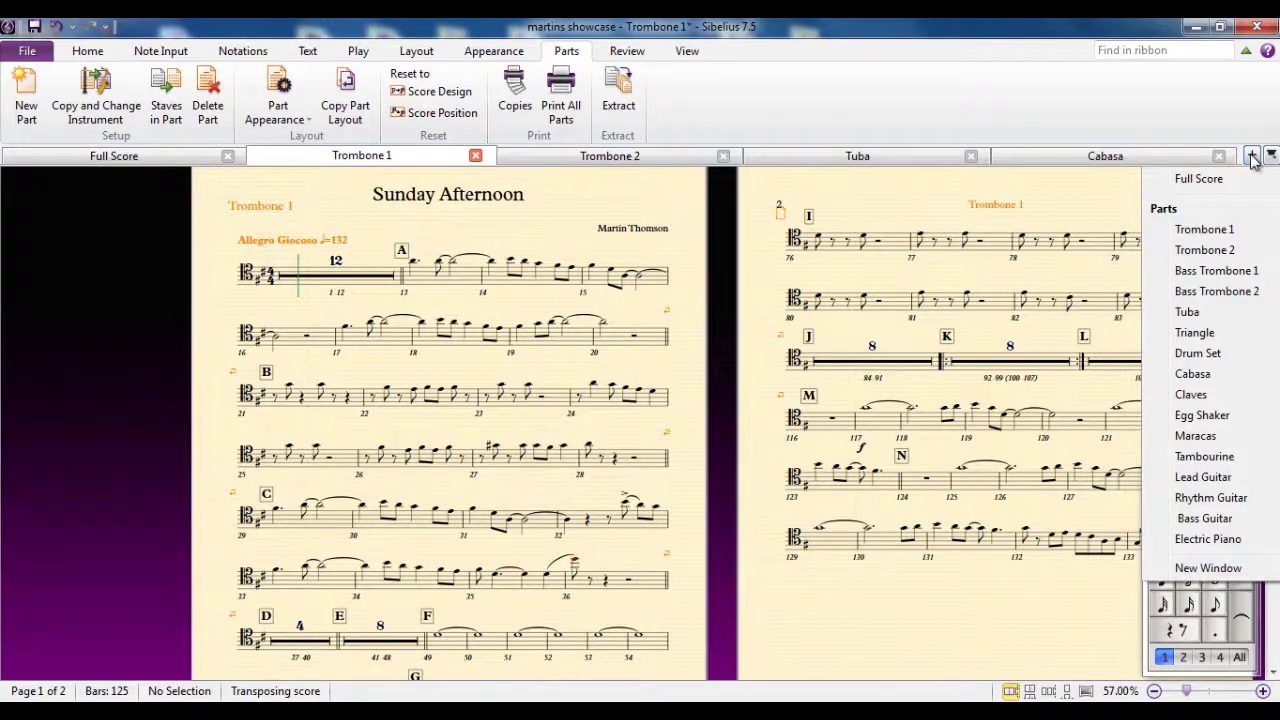
click(612, 222)
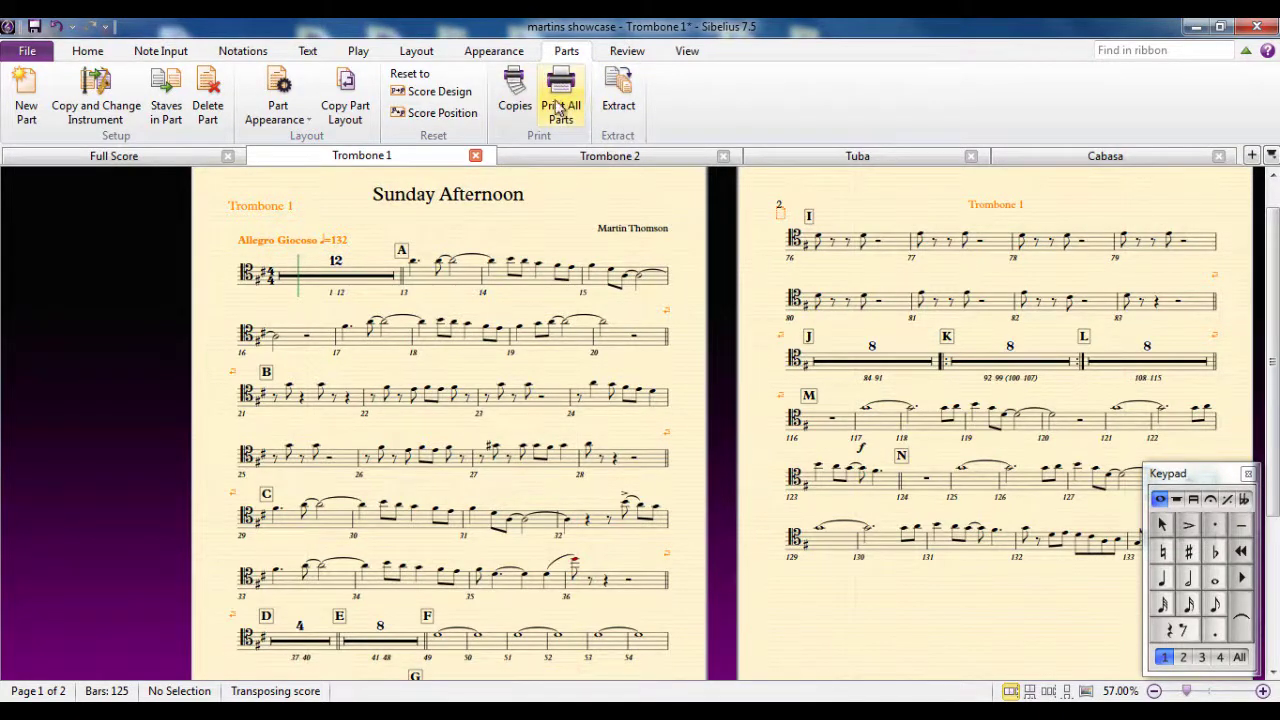
click(34, 52)
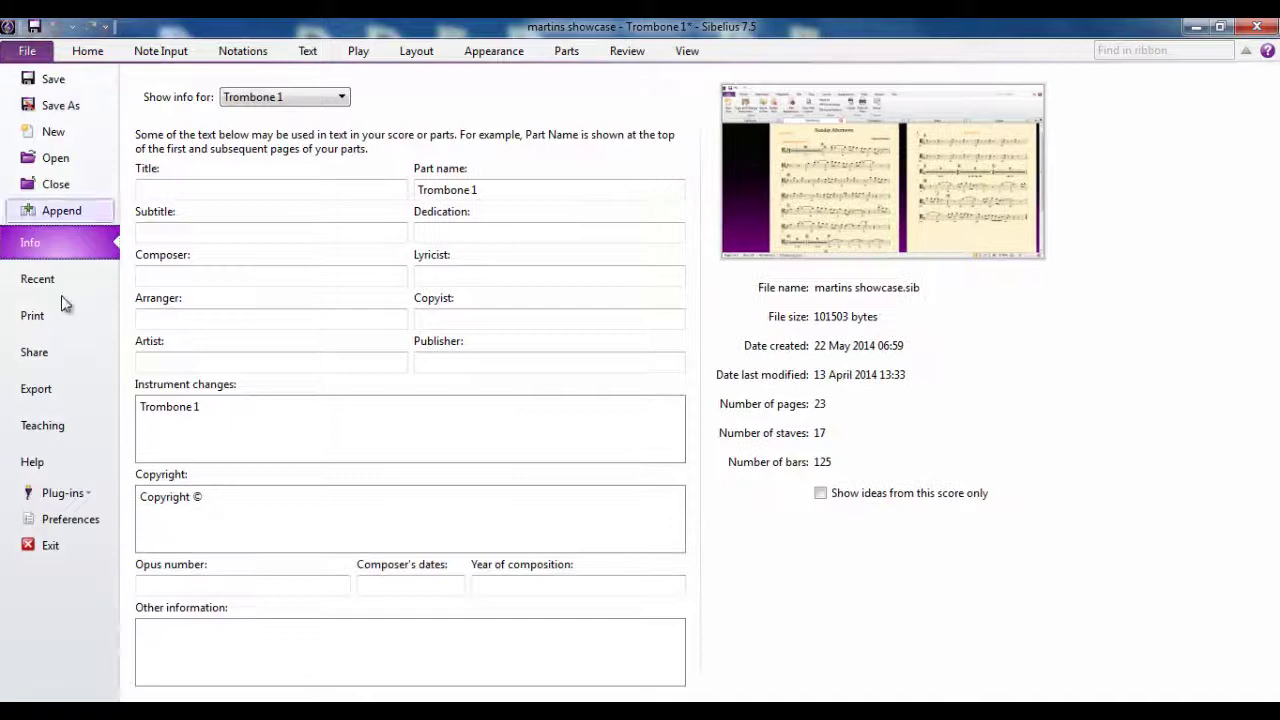
click(50, 320)
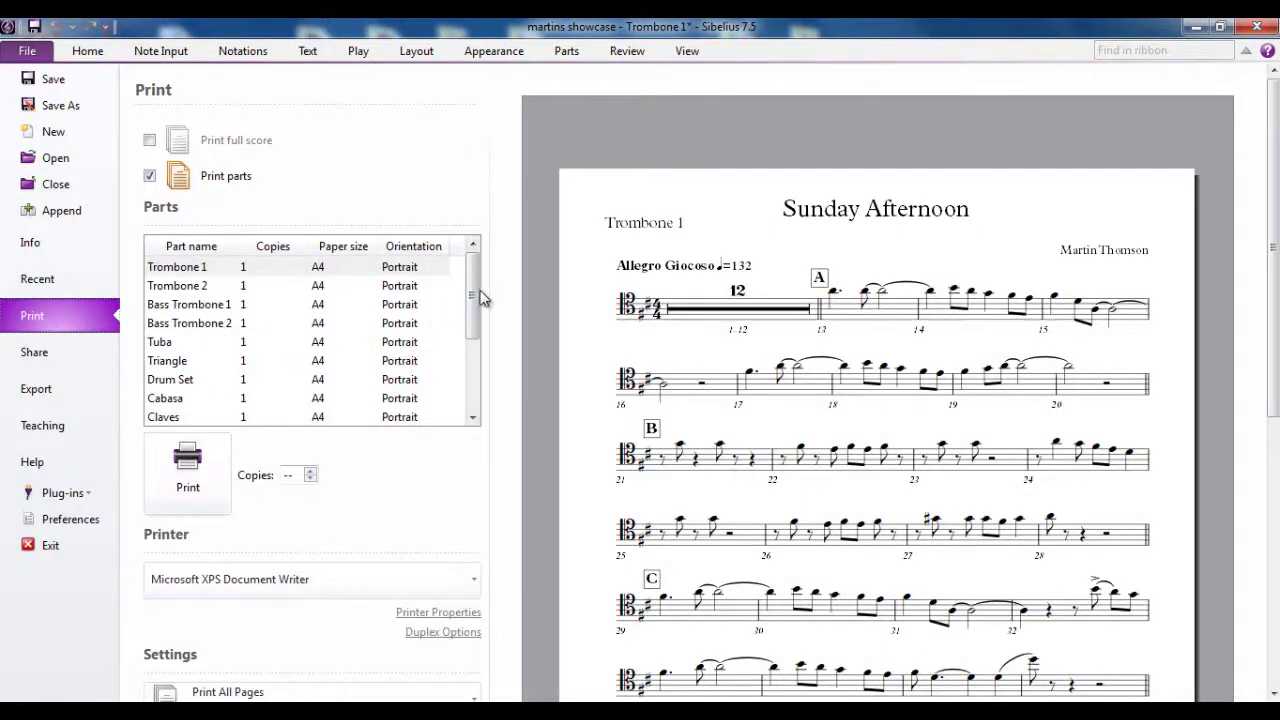
click(577, 51)
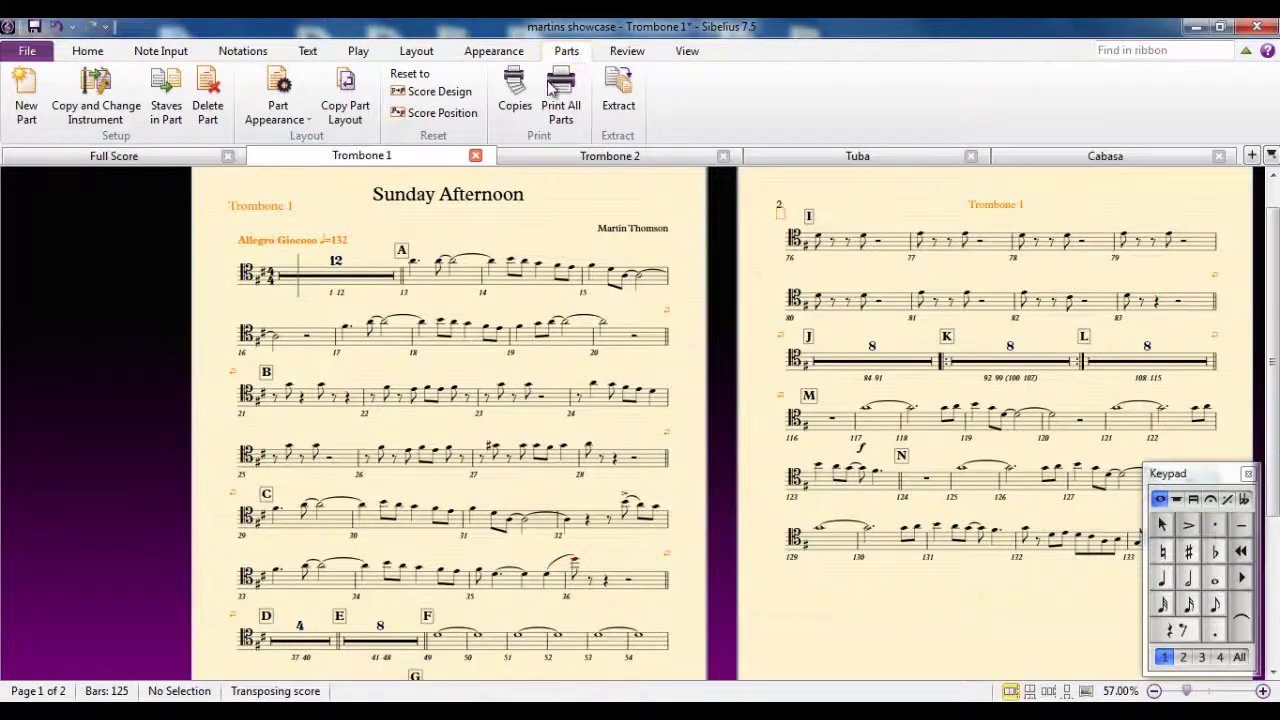
- Start a New Part and add the Triangle and Maracas staves to it
click(42, 103)
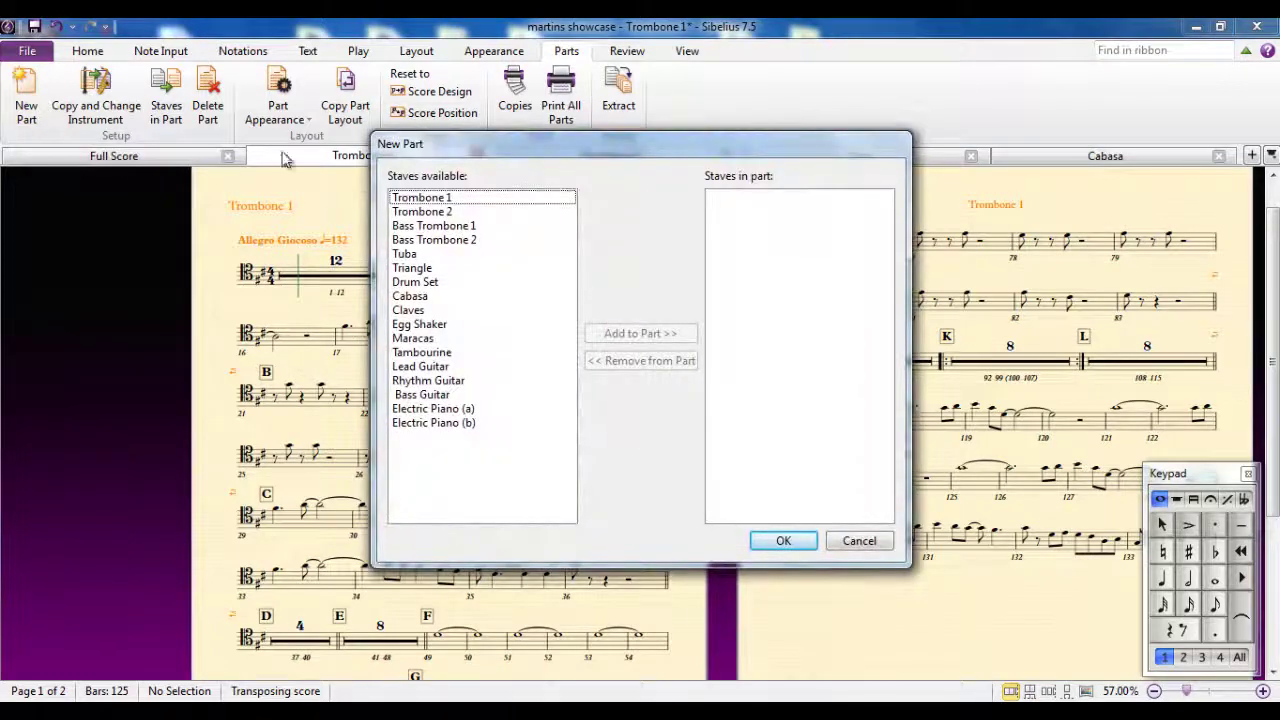
drag(517, 144, 532, 104)
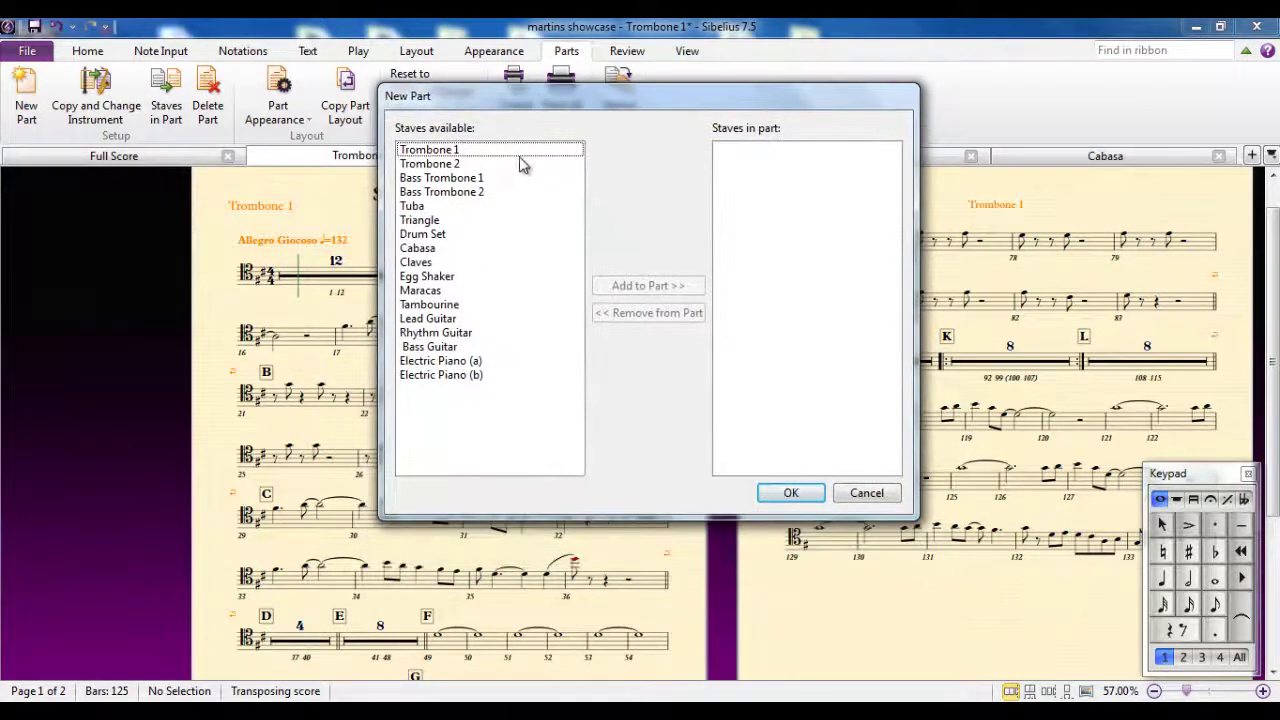
click(420, 221)
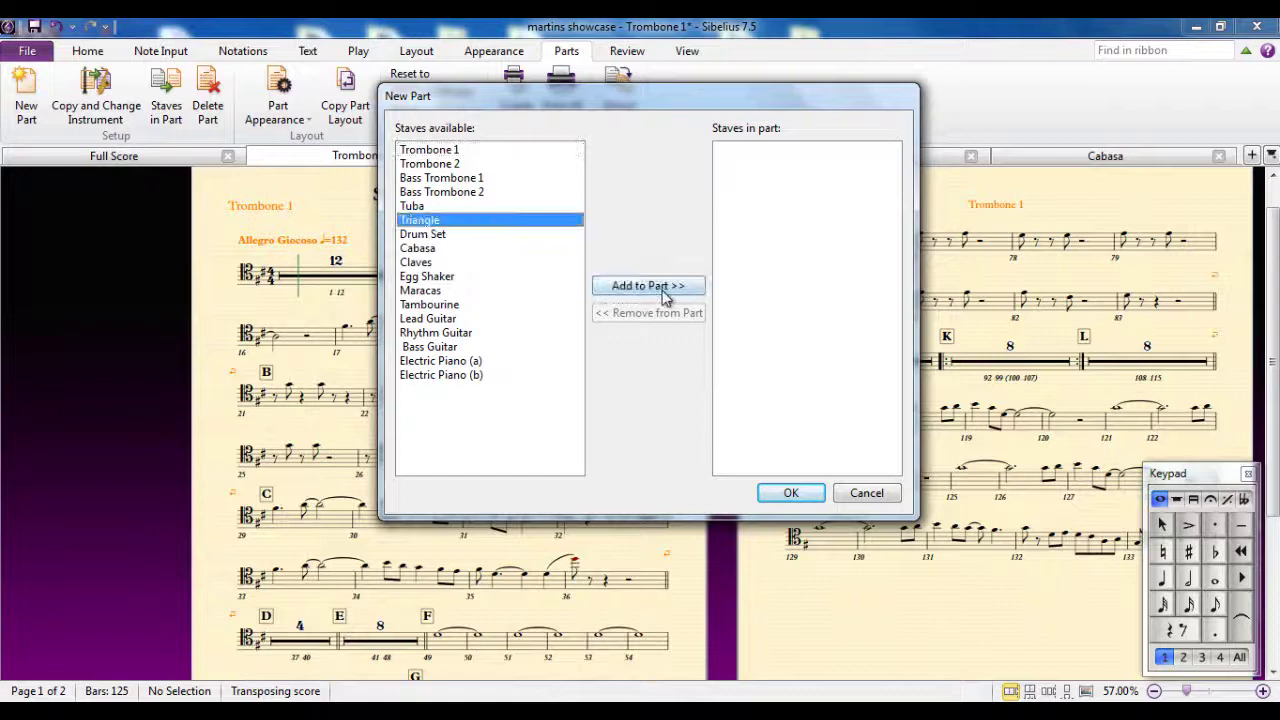
click(652, 287)
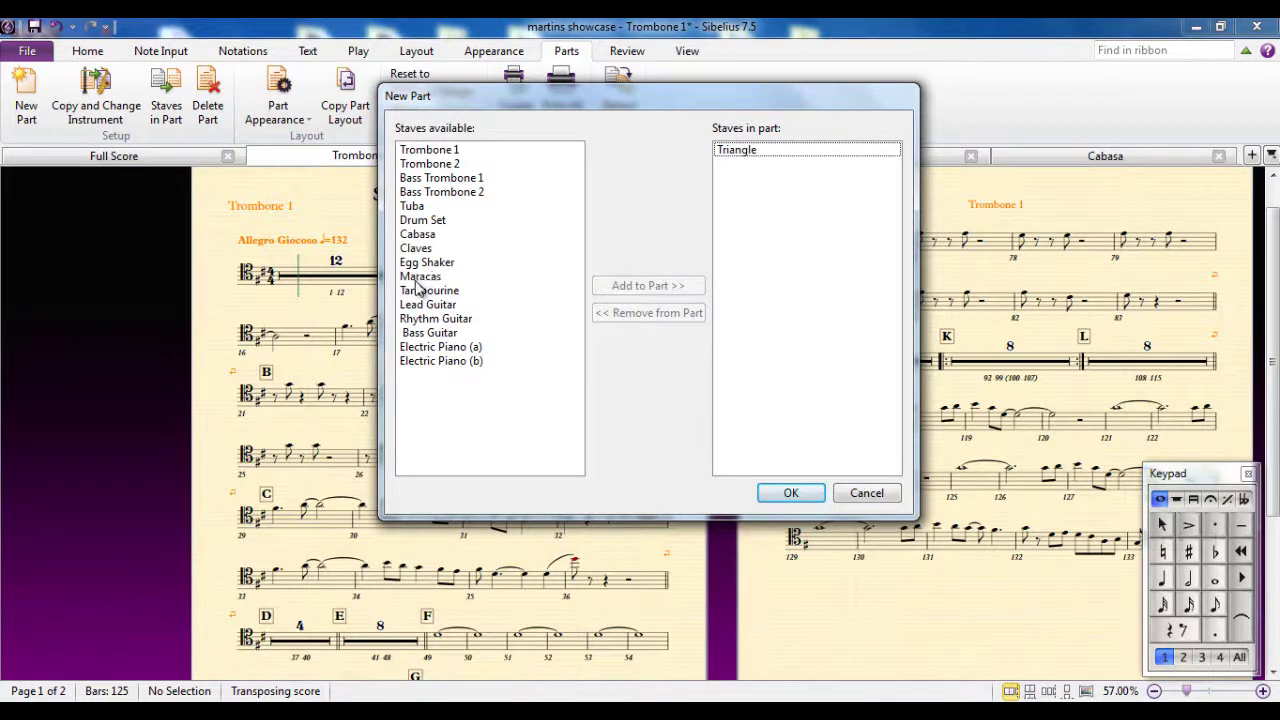
click(418, 277)
click(672, 287)
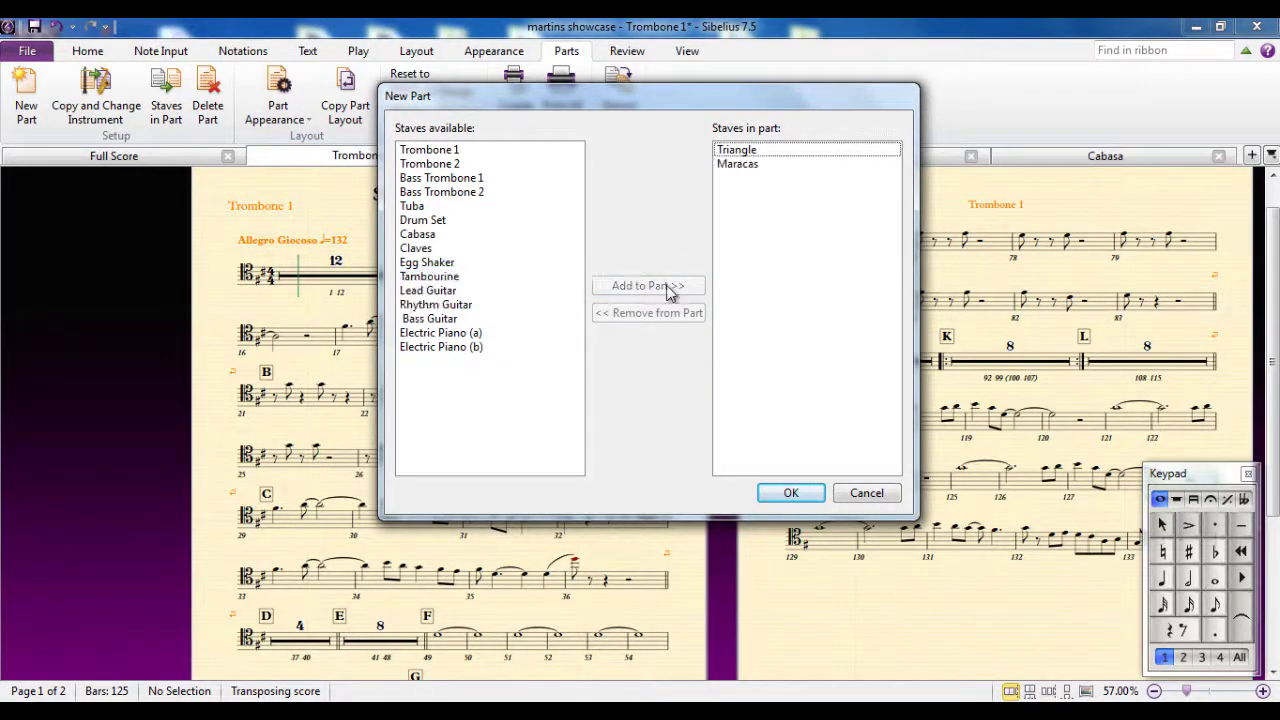
click(791, 494)
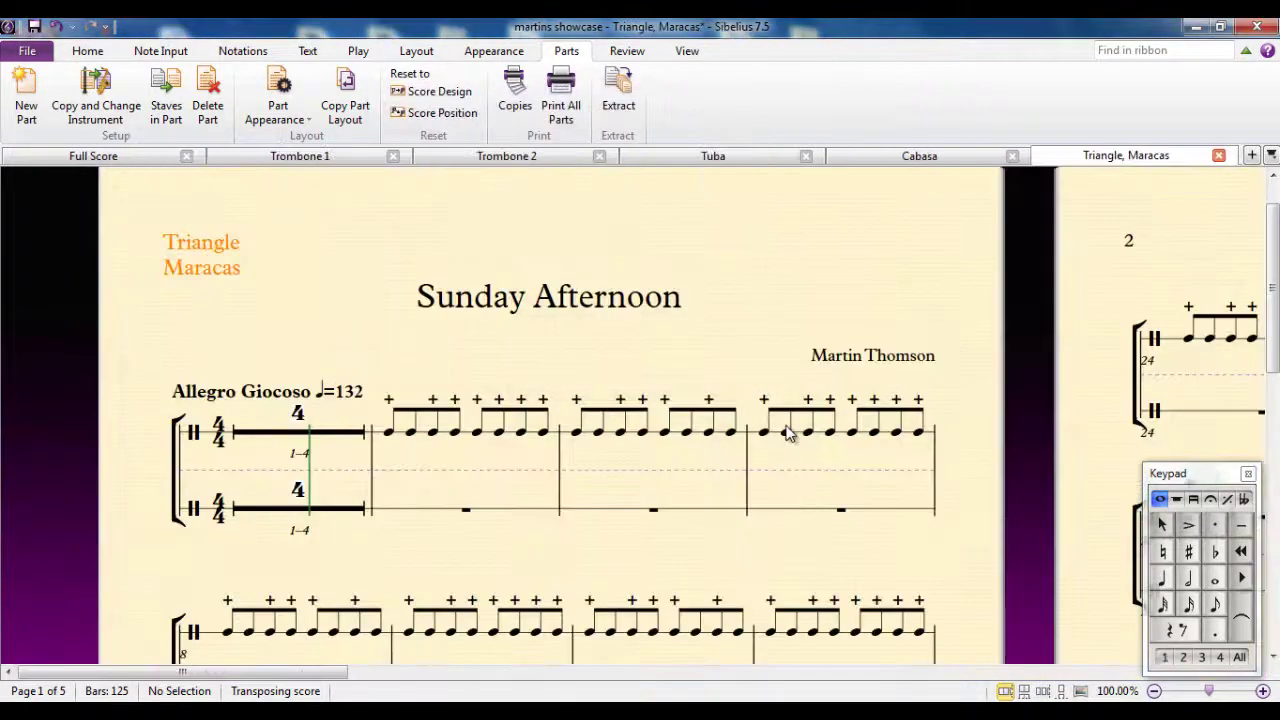
scroll(806, 303, down, 3)
scroll(806, 300, up, 2)
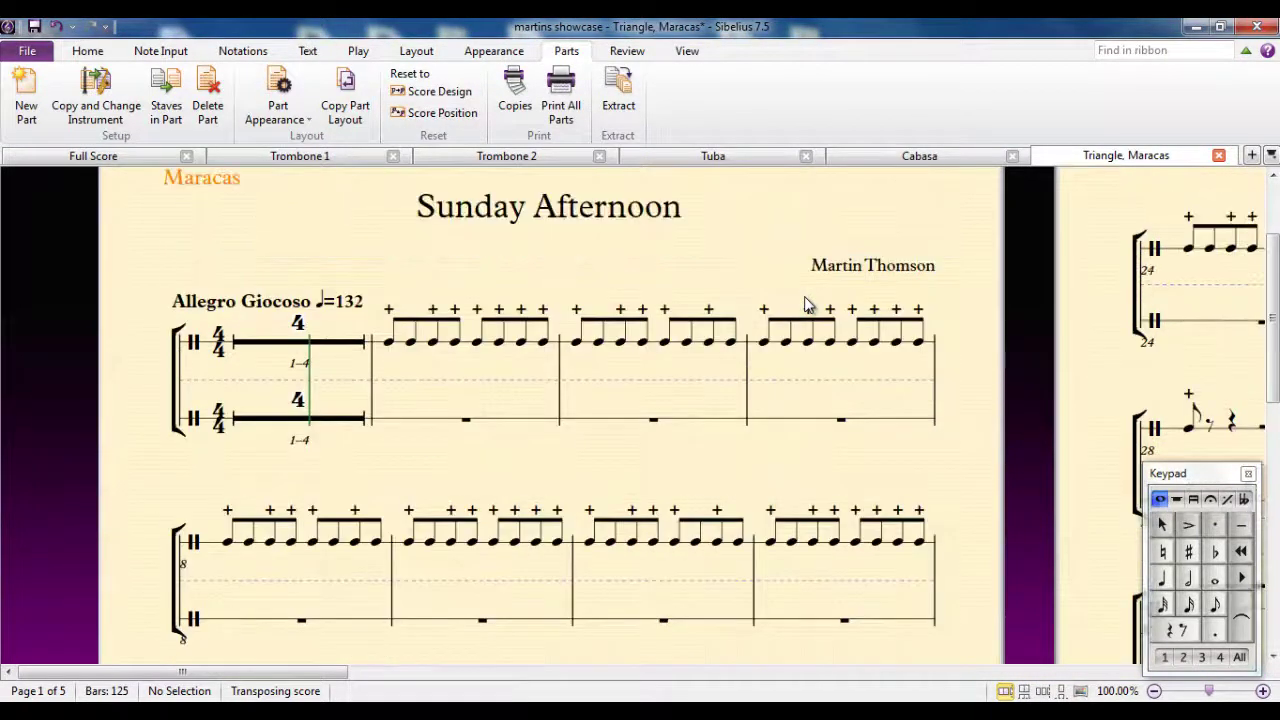
scroll(350, 338, up, 1)
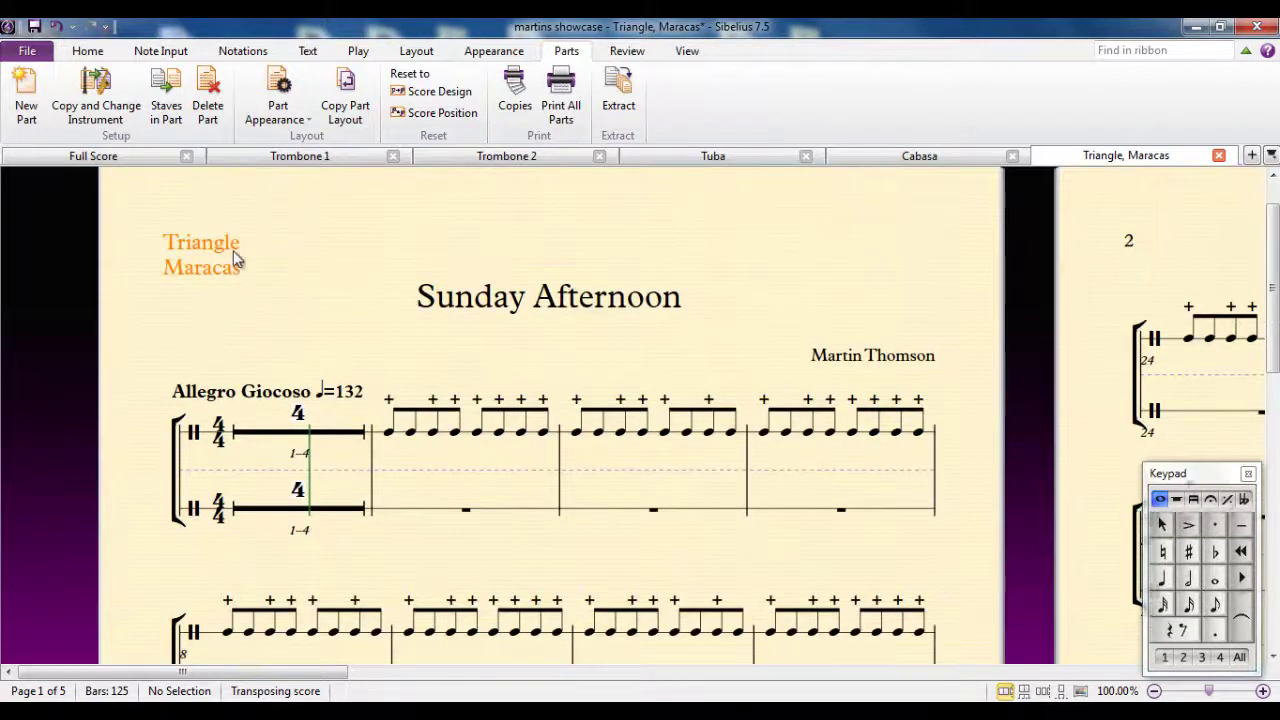
scroll(340, 316, down, 3)
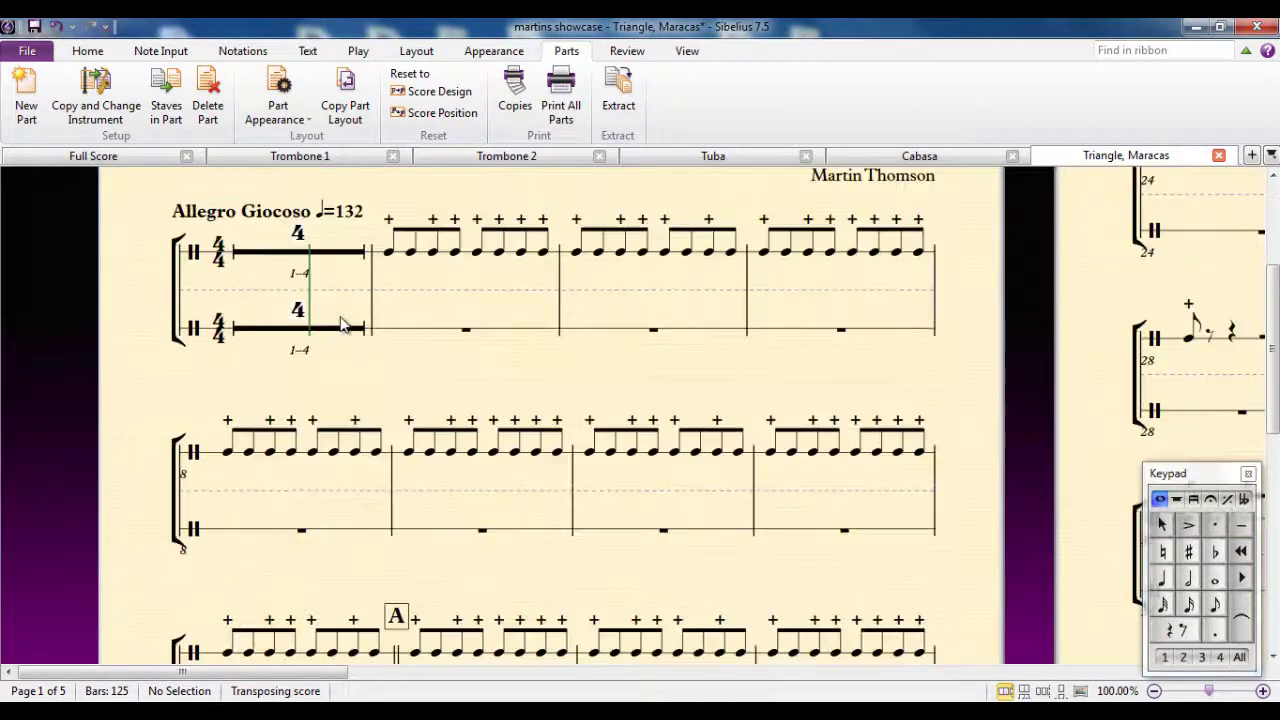
scroll(416, 399, down, 2)
scroll(416, 399, down, 3)
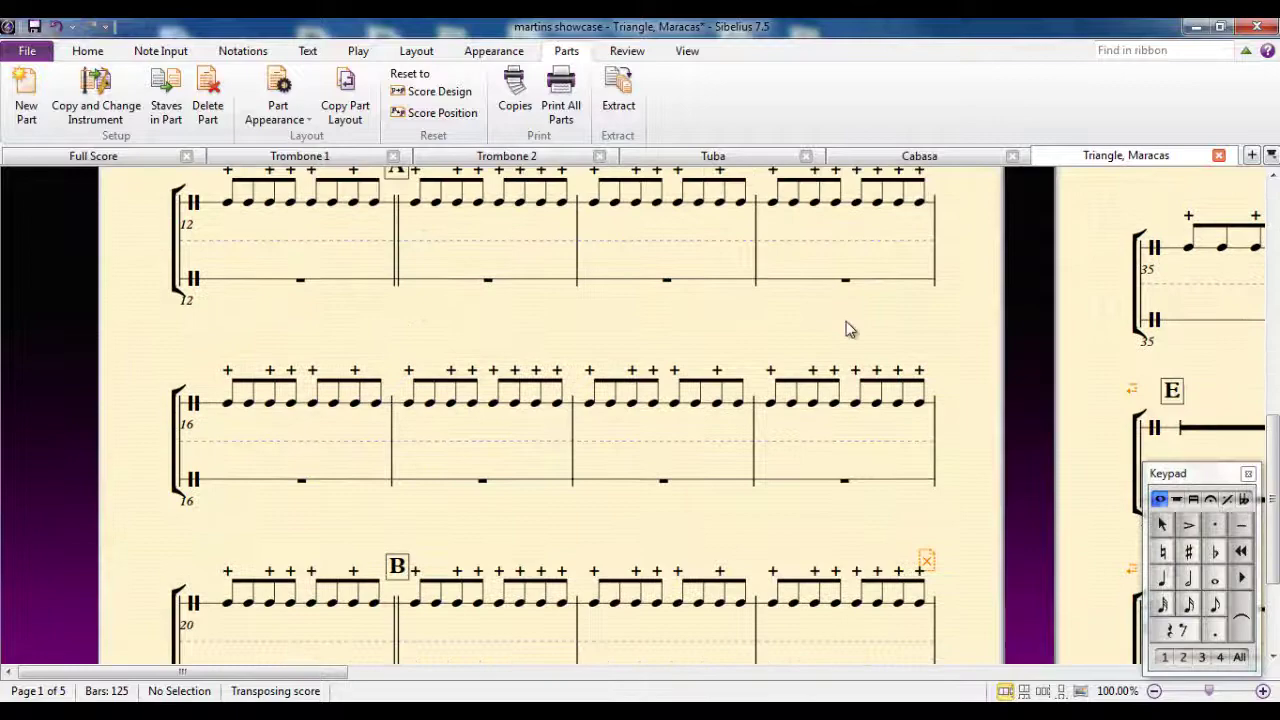
drag(1012, 323, 417, 449)
drag(975, 320, 257, 314)
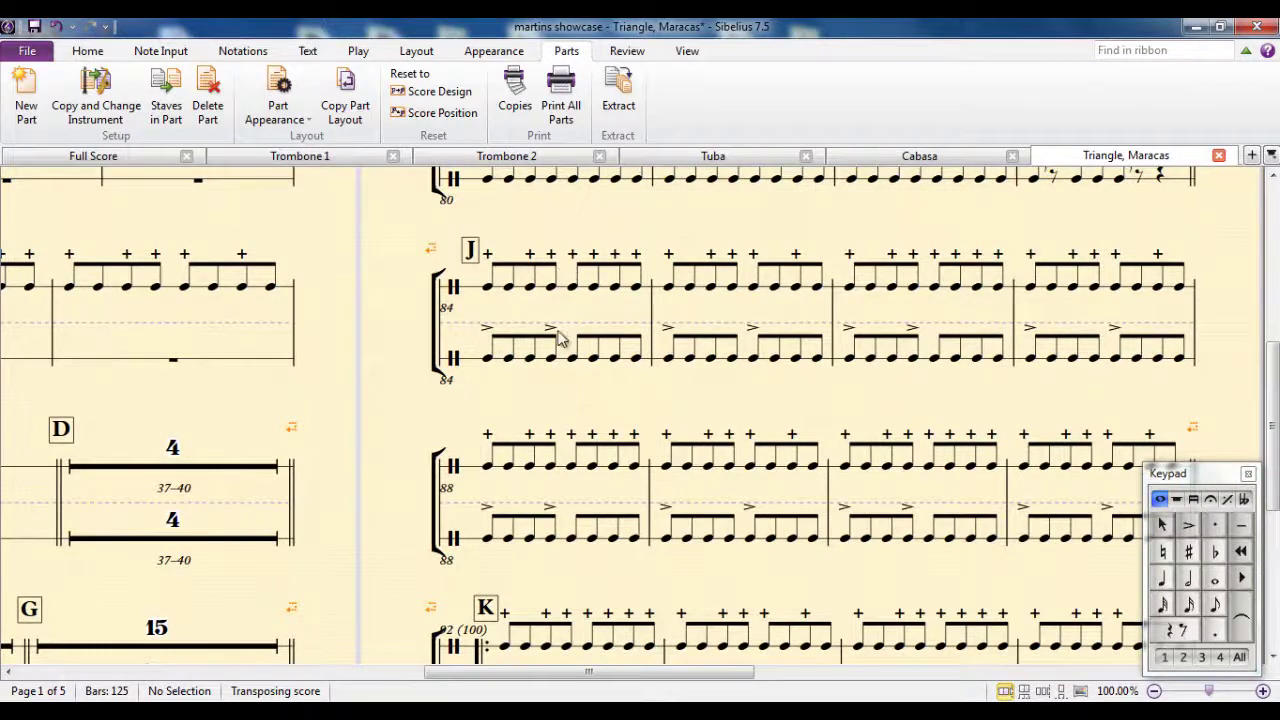
drag(335, 344, 732, 413)
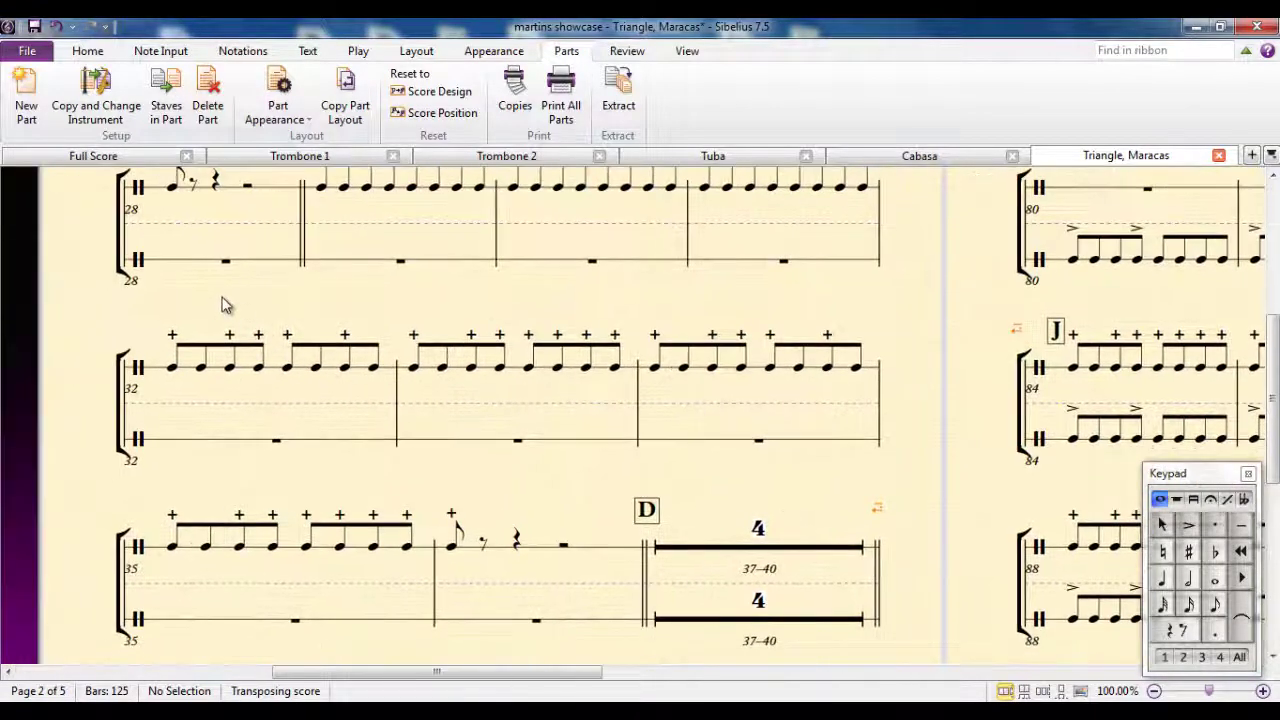
drag(223, 303, 795, 344)
drag(297, 249, 720, 337)
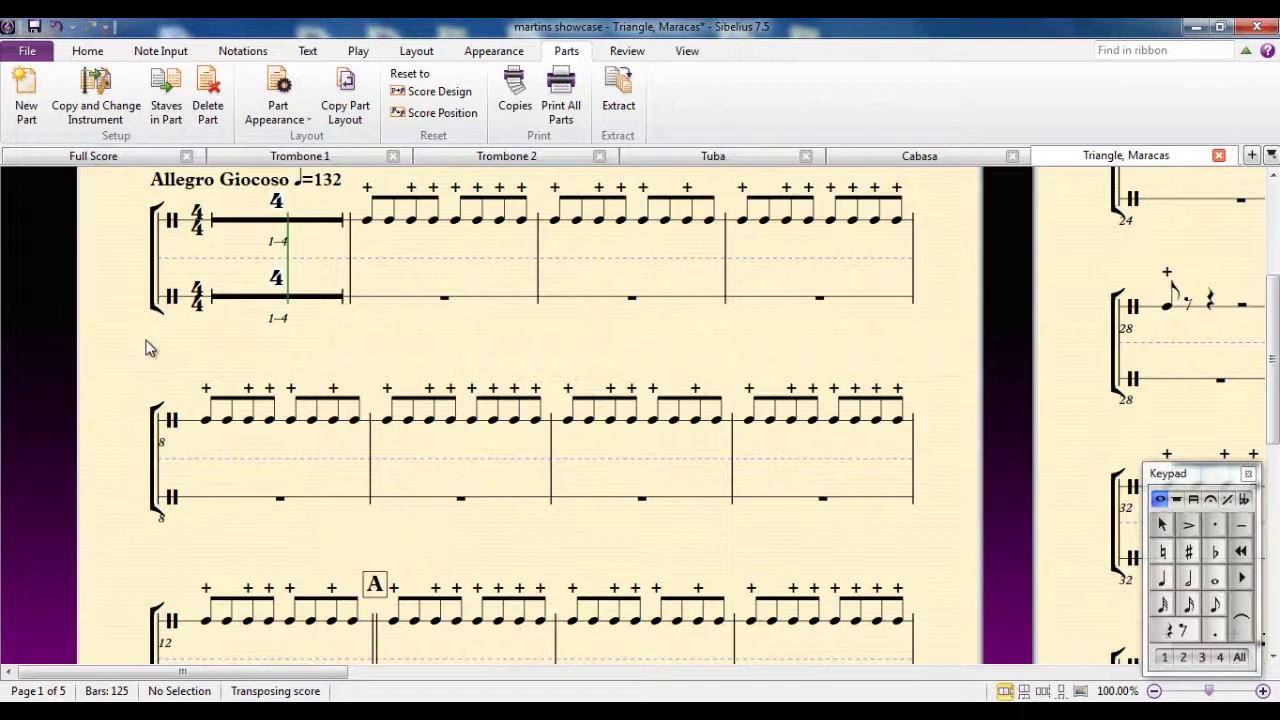
- Return to Home, view the Trombone 1, Trombone 2 and Tuba parts, then the full score
click(87, 51)
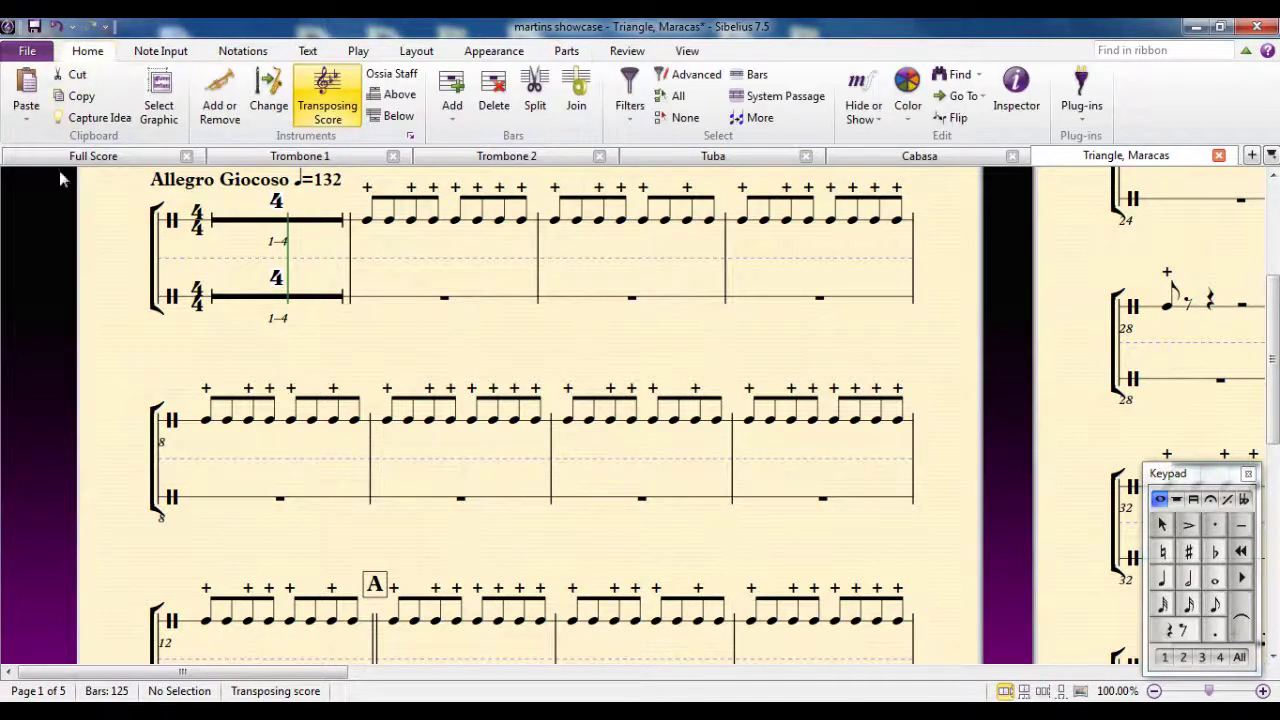
click(250, 158)
click(492, 158)
click(673, 162)
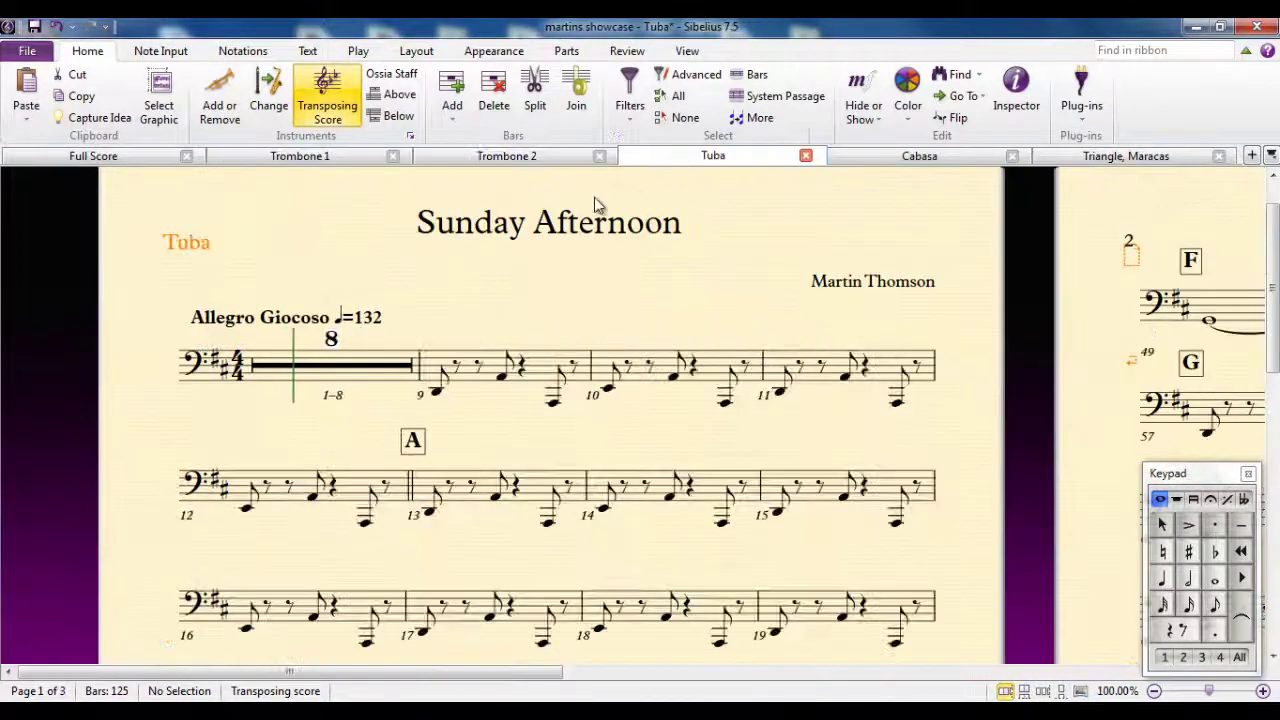
drag(285, 258, 395, 286)
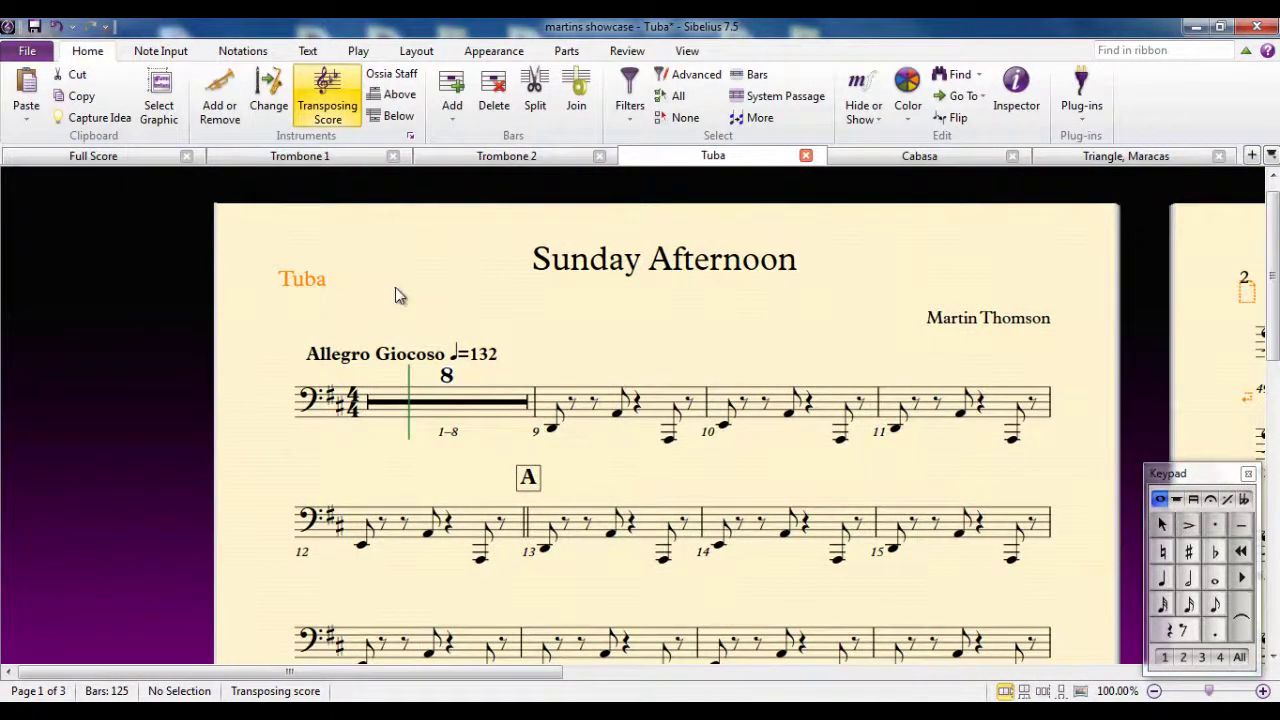
click(125, 162)
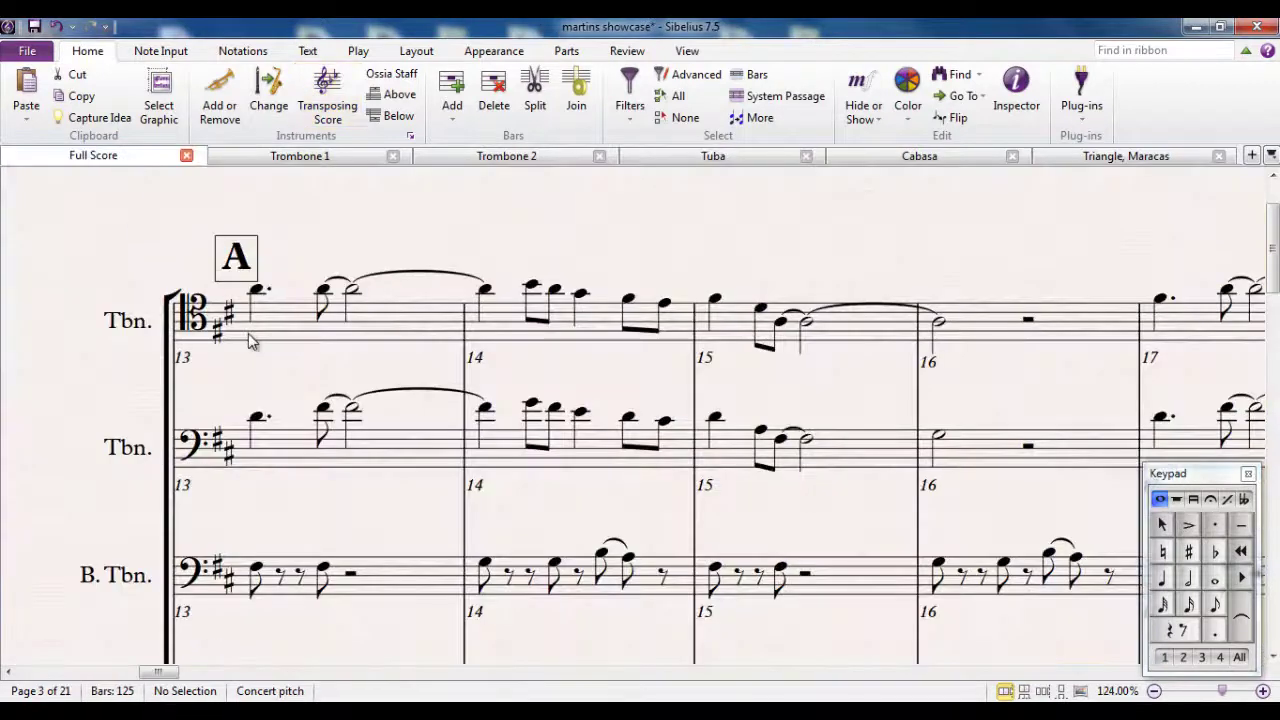
drag(76, 342, 228, 345)
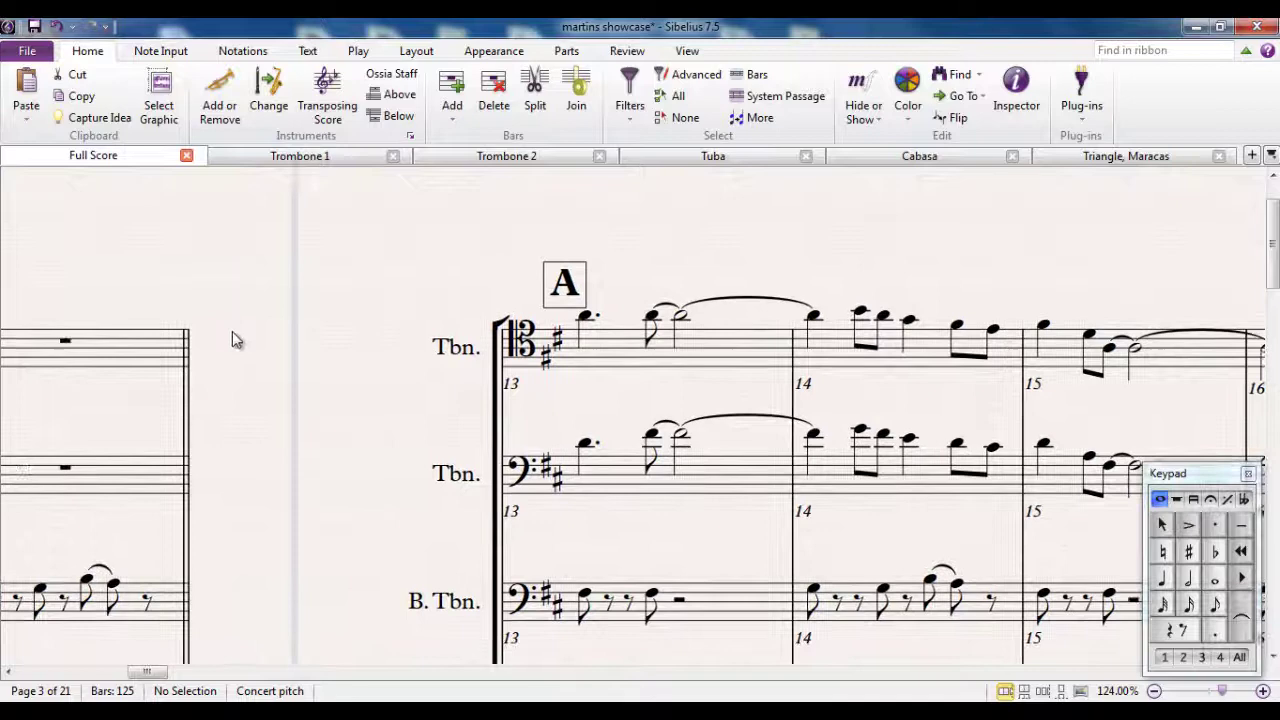